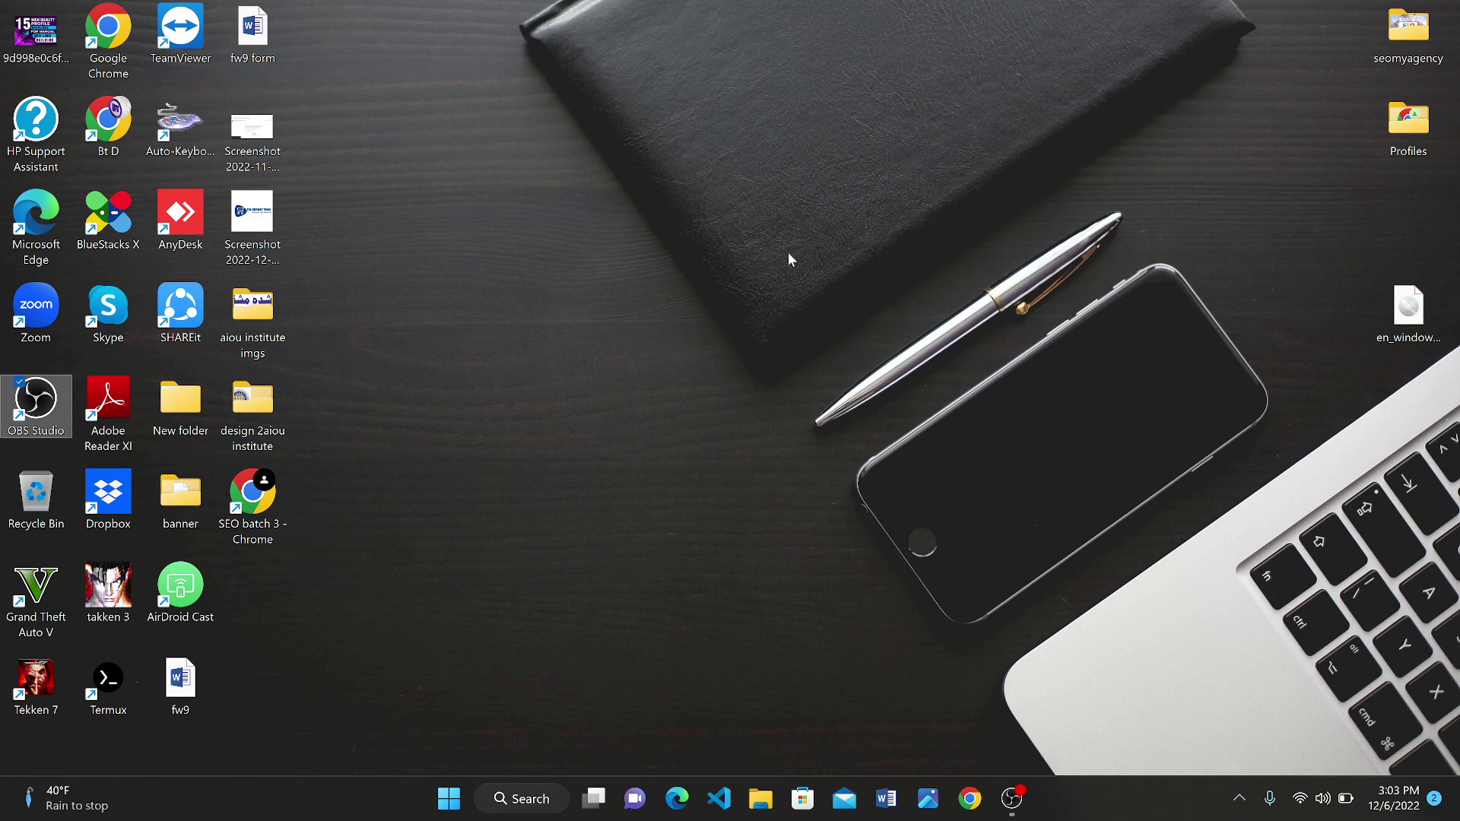
Open the C:\Windows\Temp folder by running 'temp' from the Run box.
key(super+r)
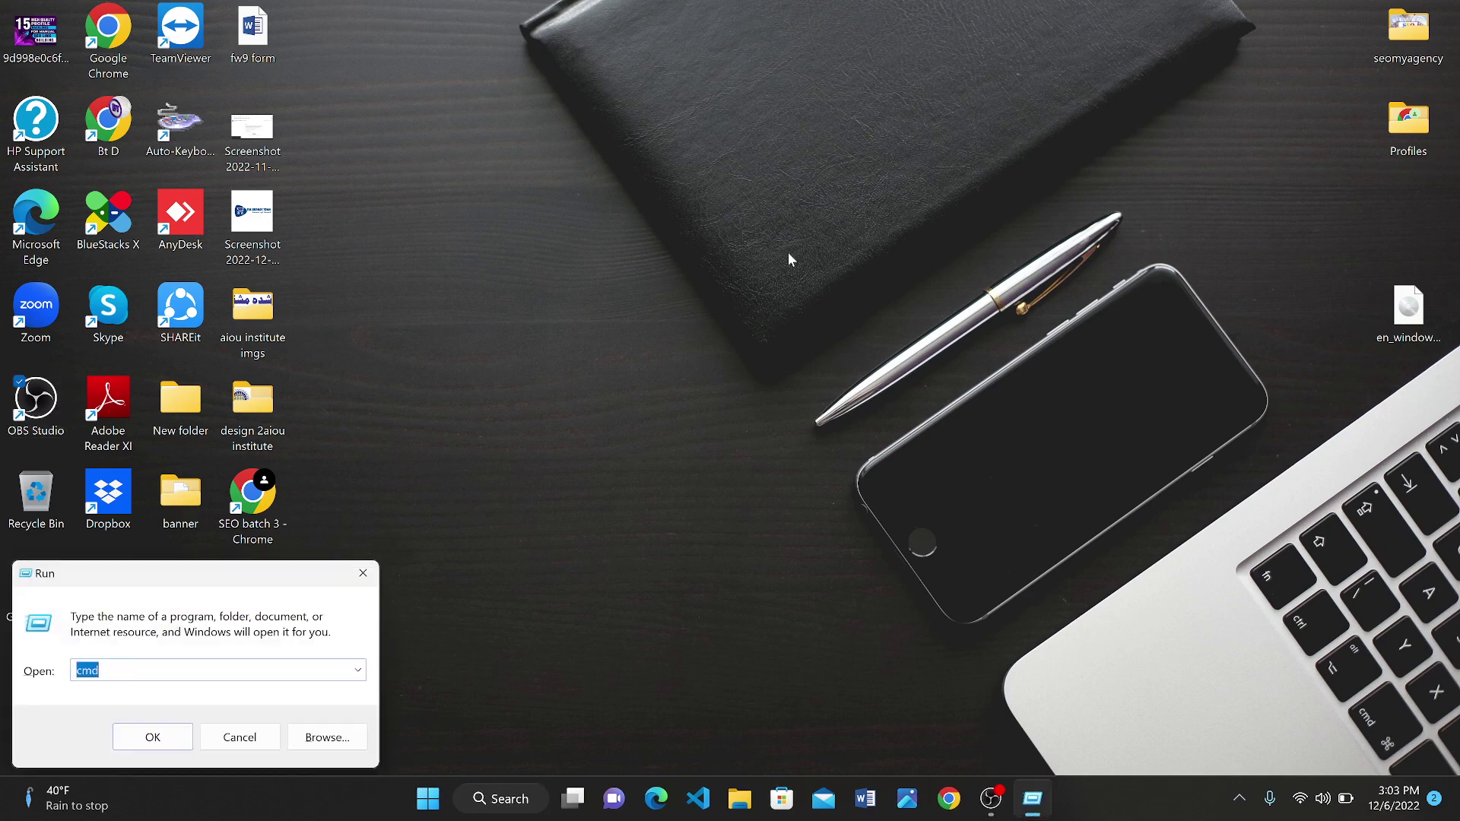
text(temp)
key(Return)
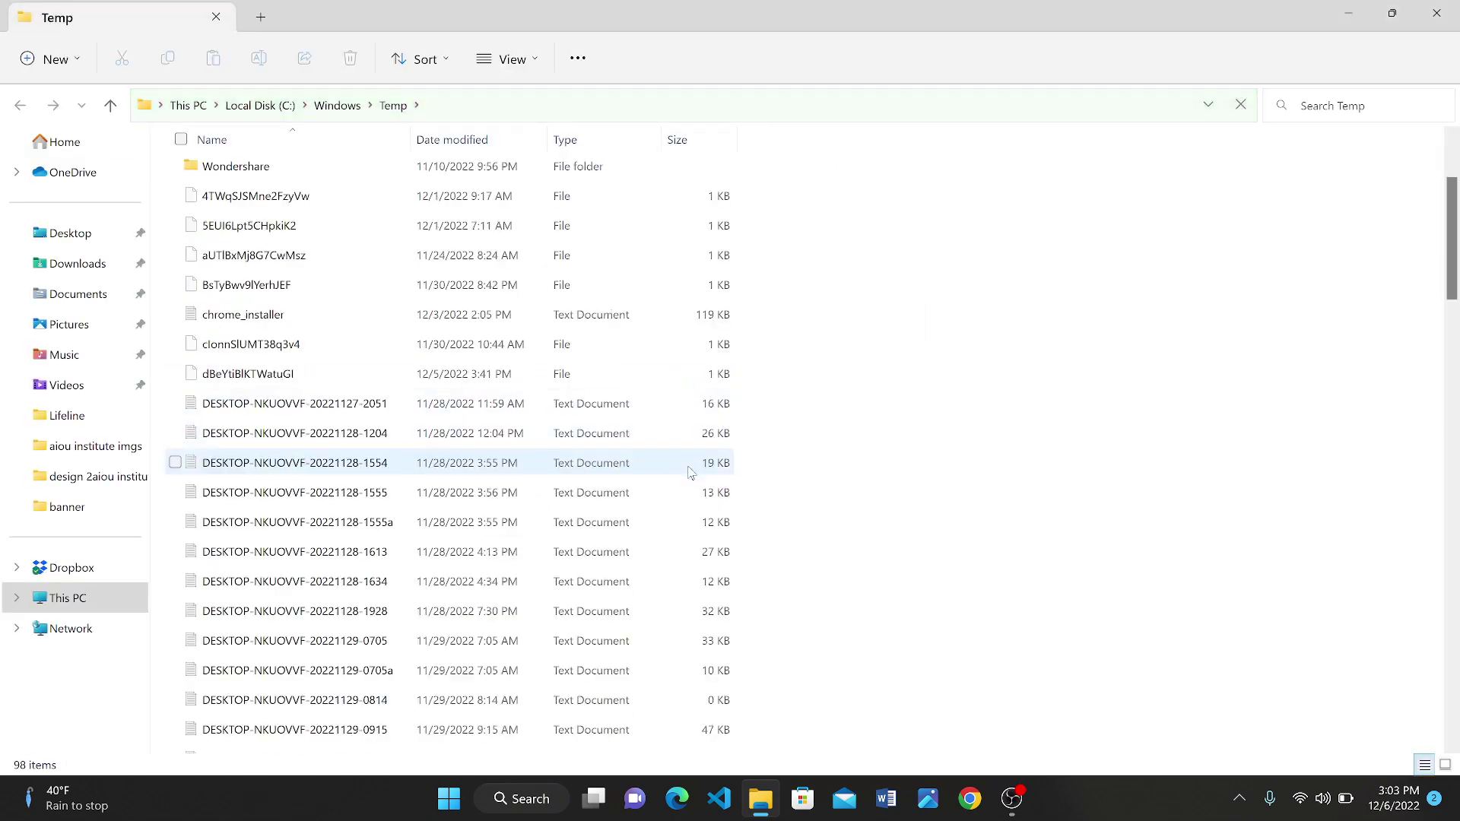
scroll(689, 473, down, 20)
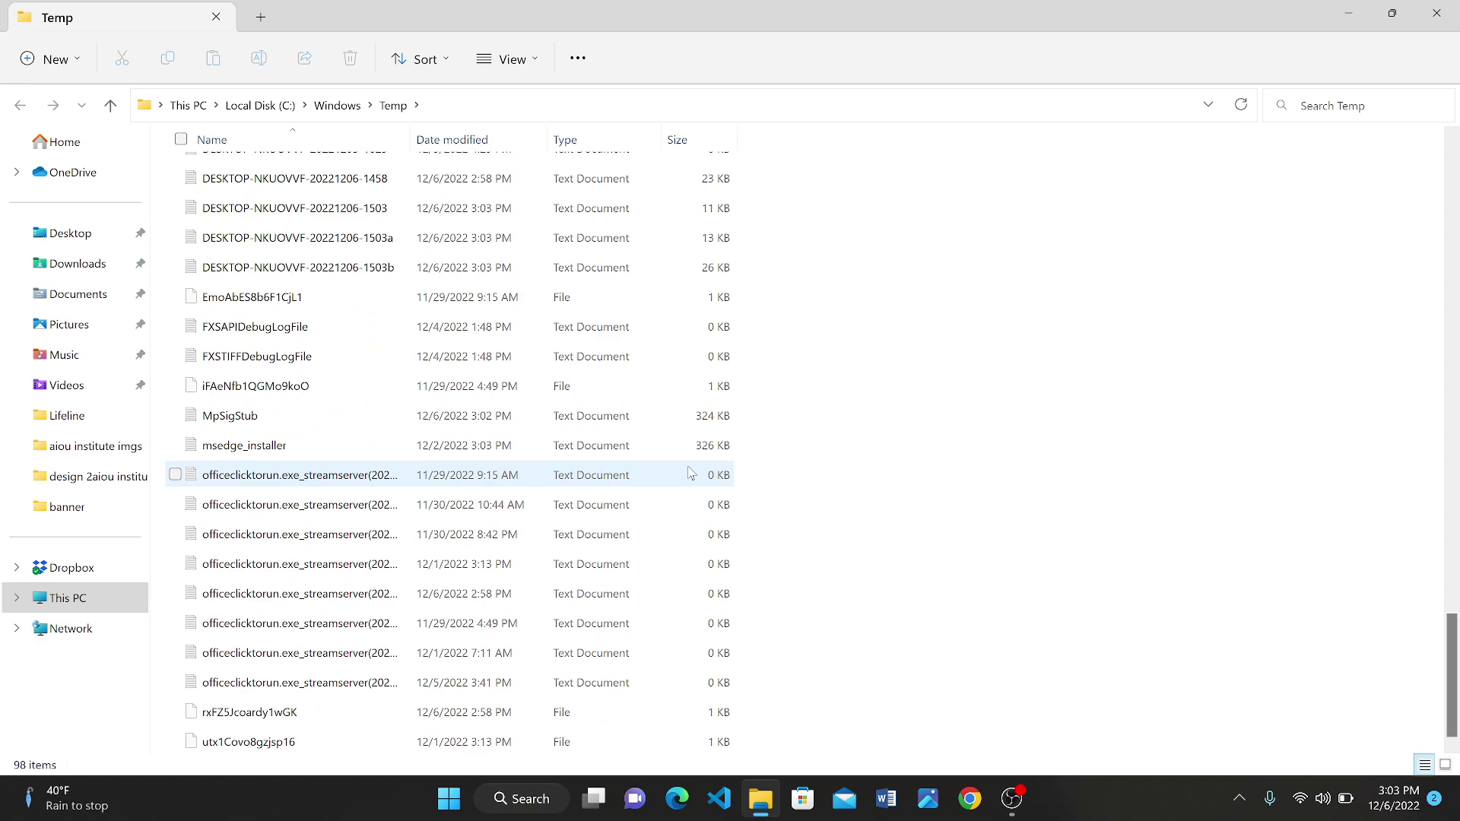
scroll(689, 473, up, 20)
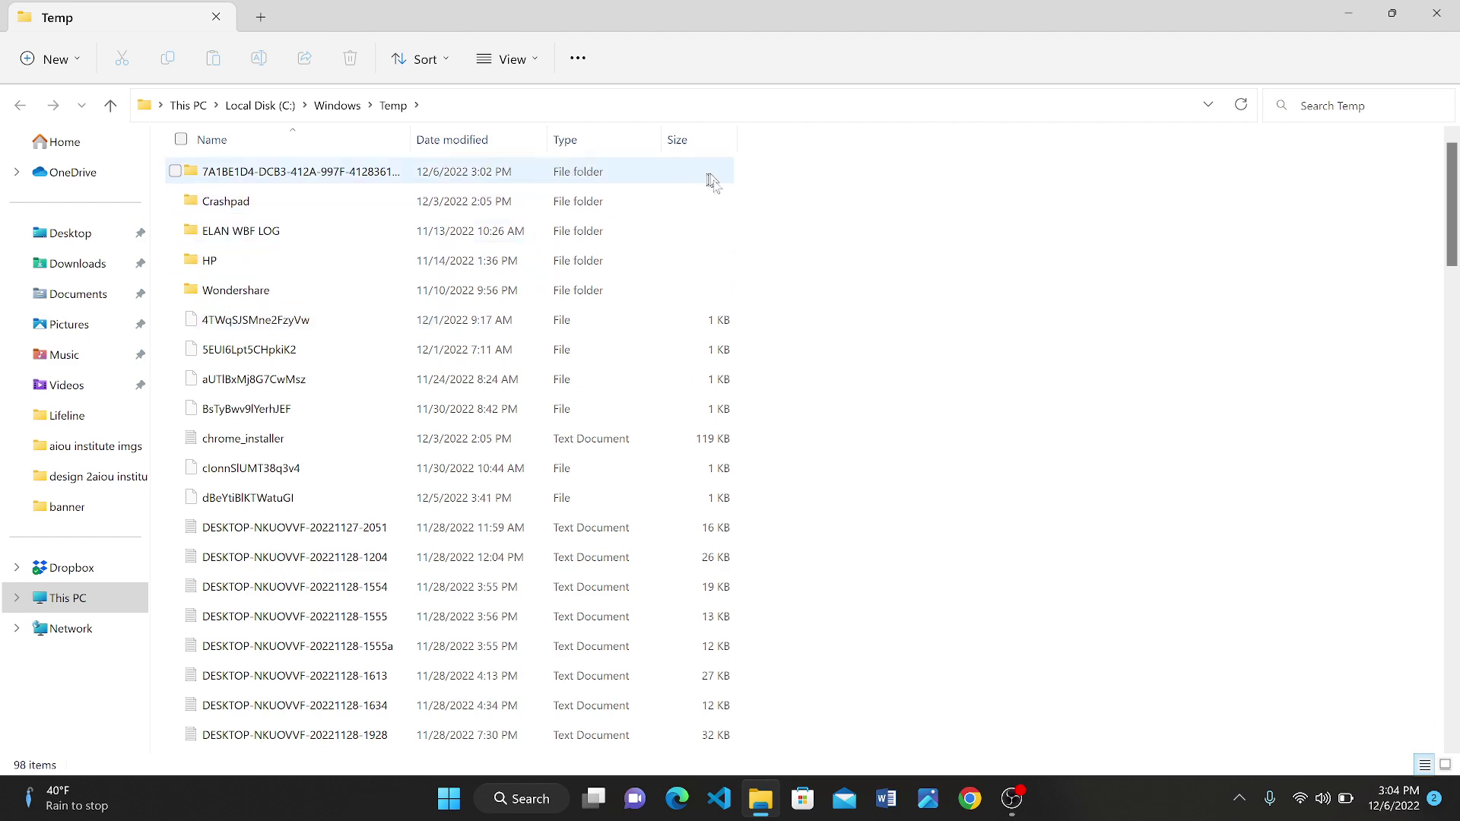
Select all 98 items in the Windows Temp folder.
drag(714, 190, 756, 255)
click(683, 351)
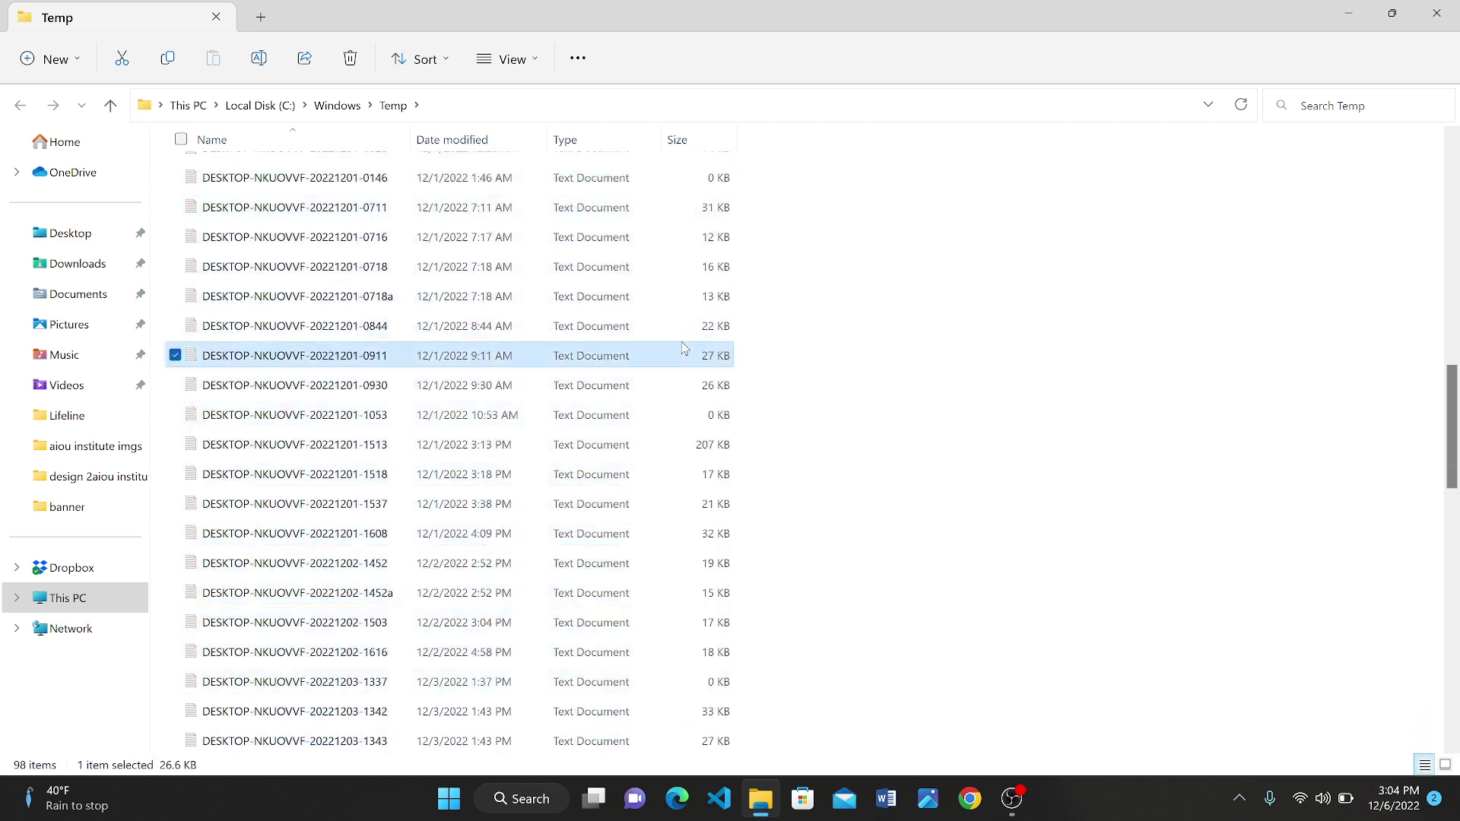
key(ctrl+a)
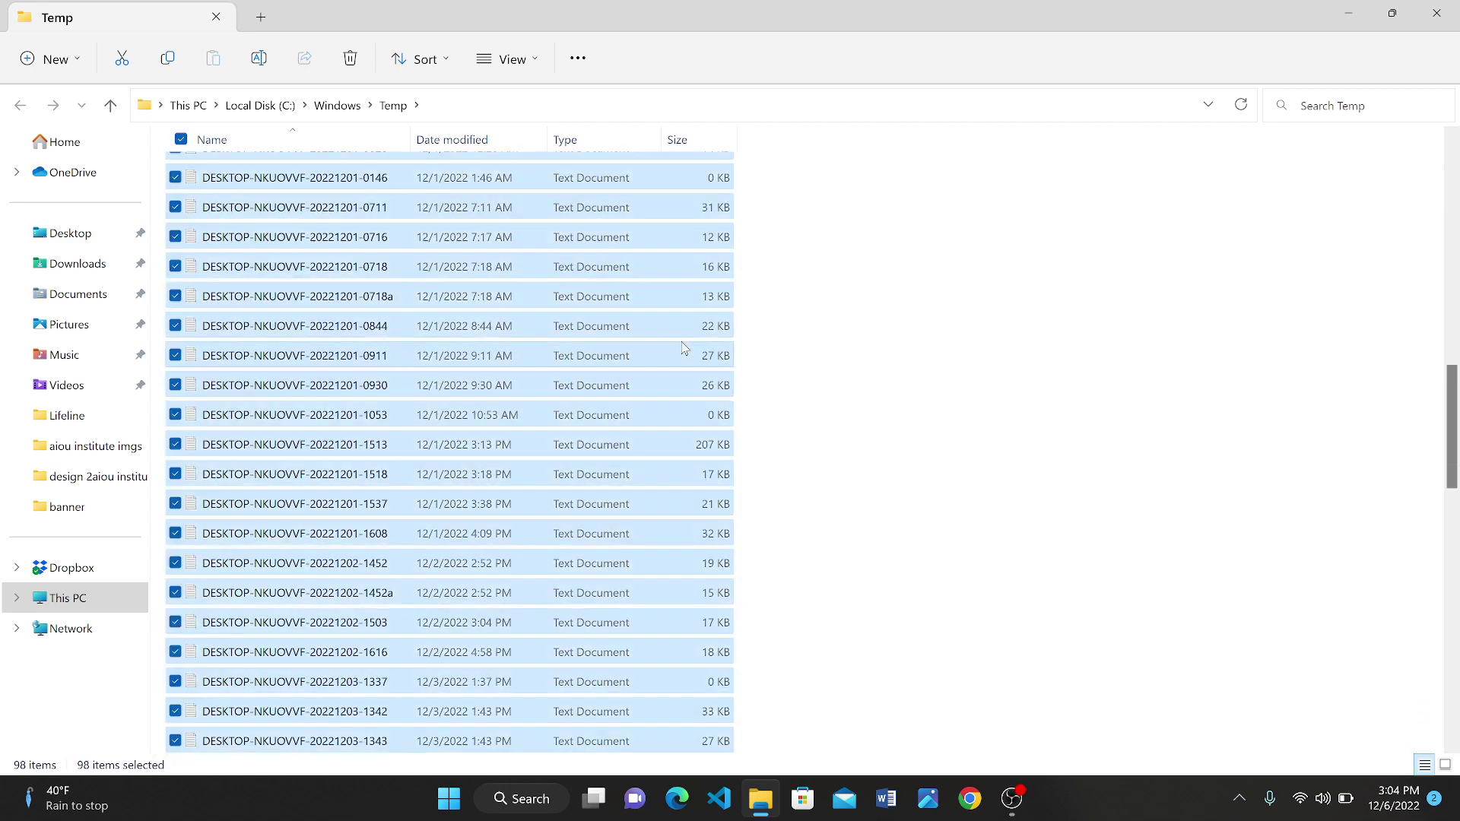
Delete the selected Temp items, skipping the four in-use files and folders, then show the desktop.
right_click(480, 287)
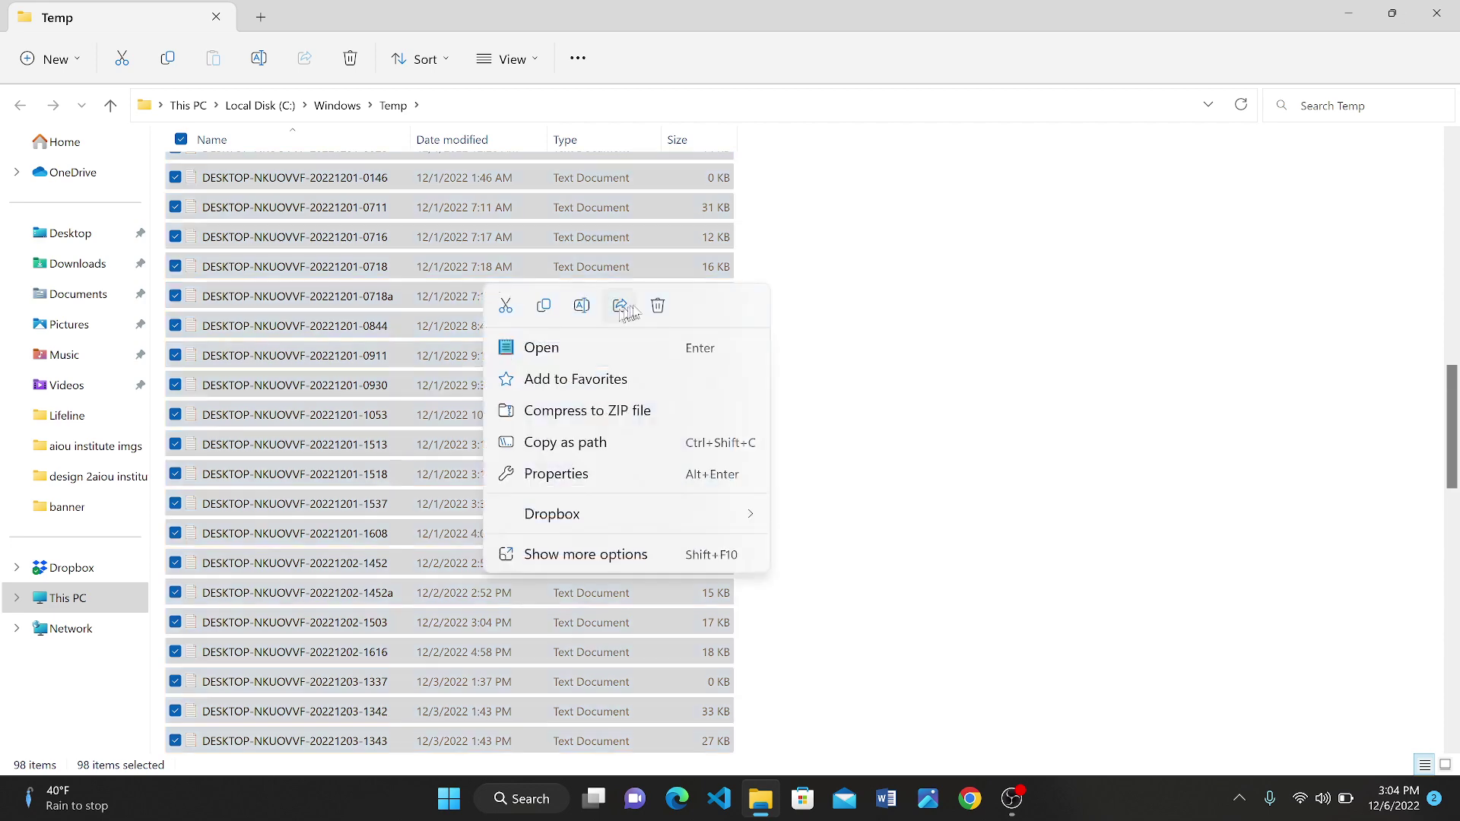
click(659, 305)
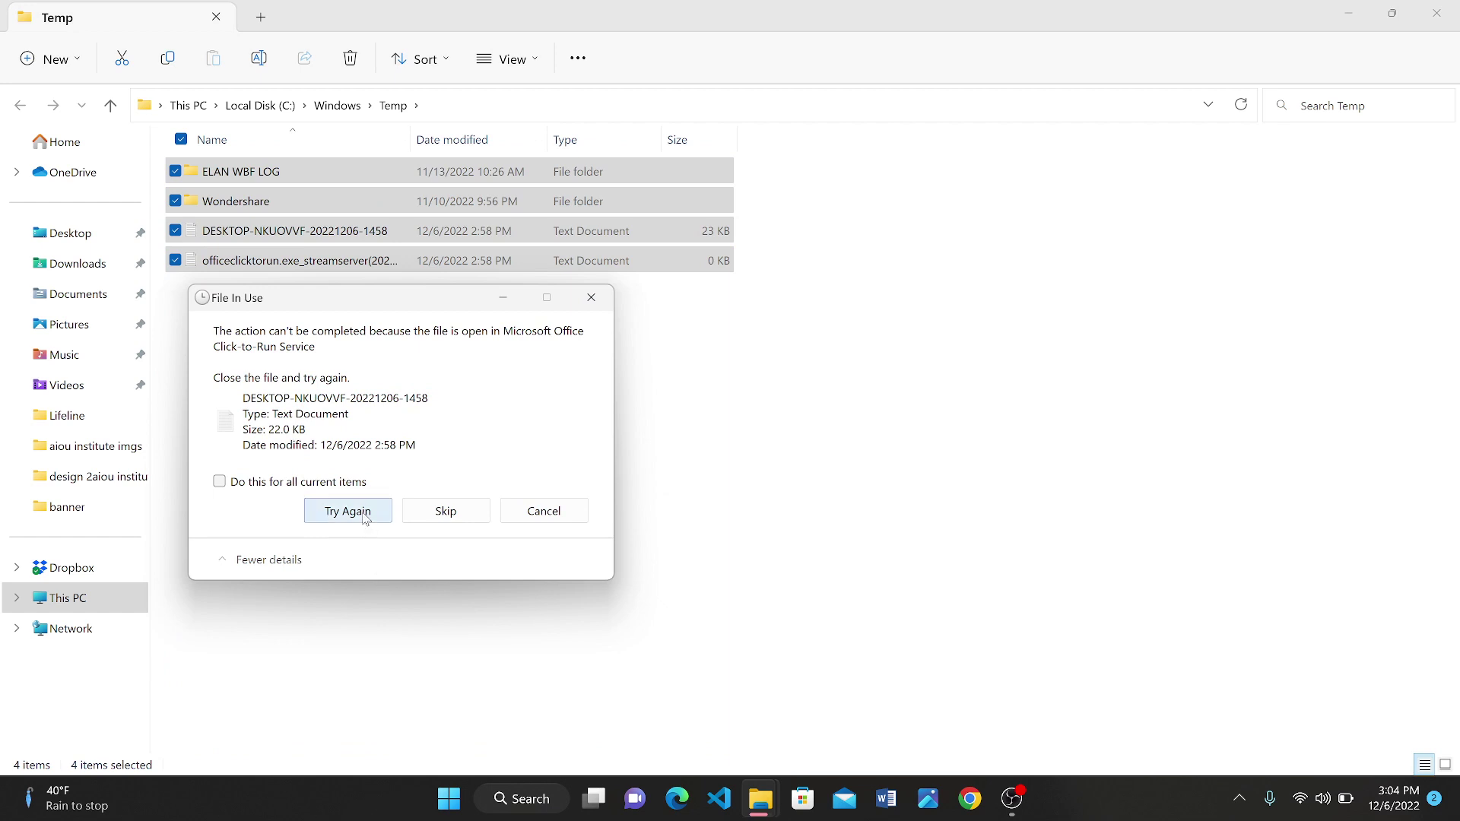
click(469, 512)
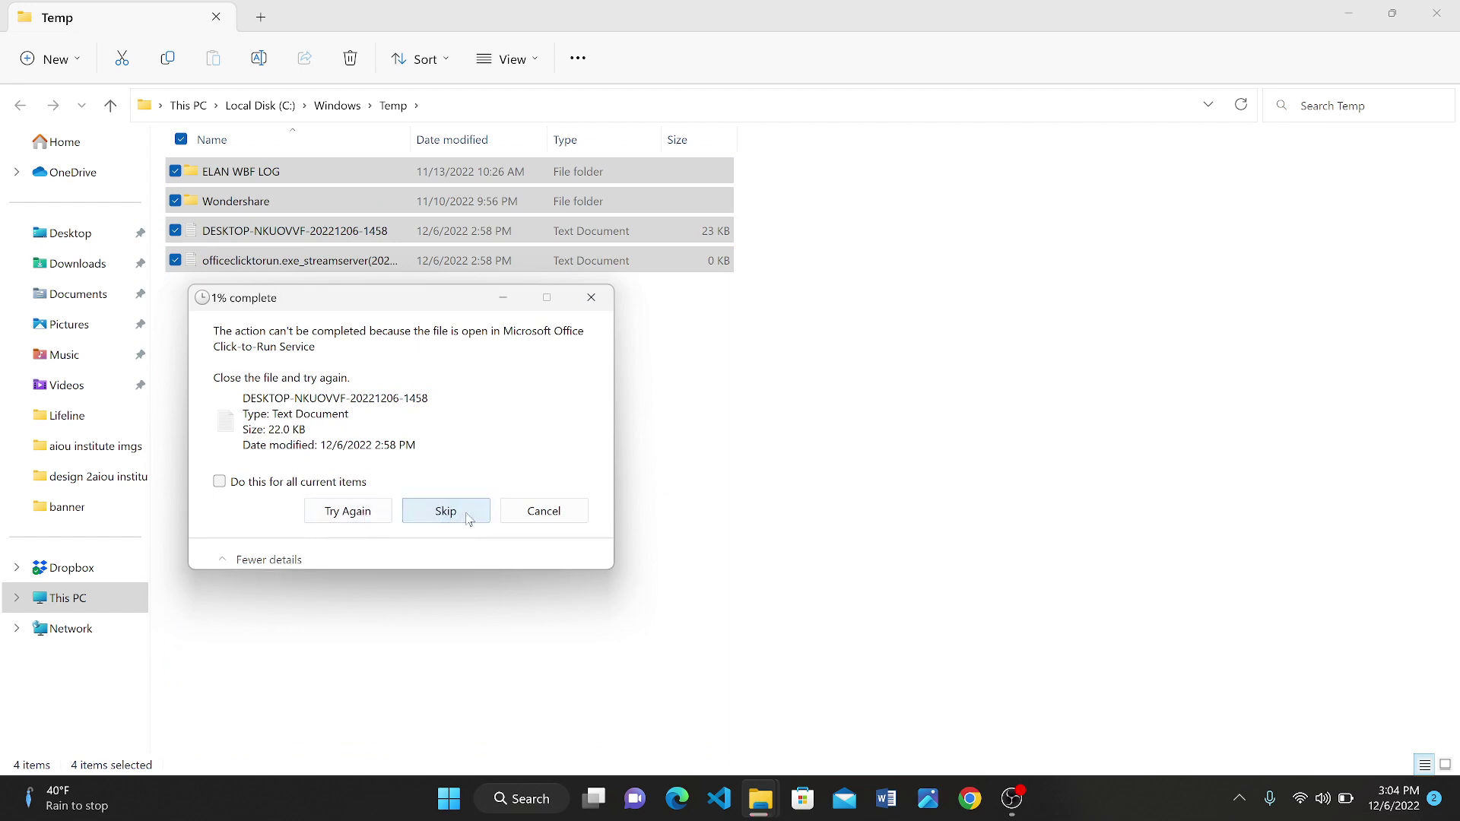
click(469, 520)
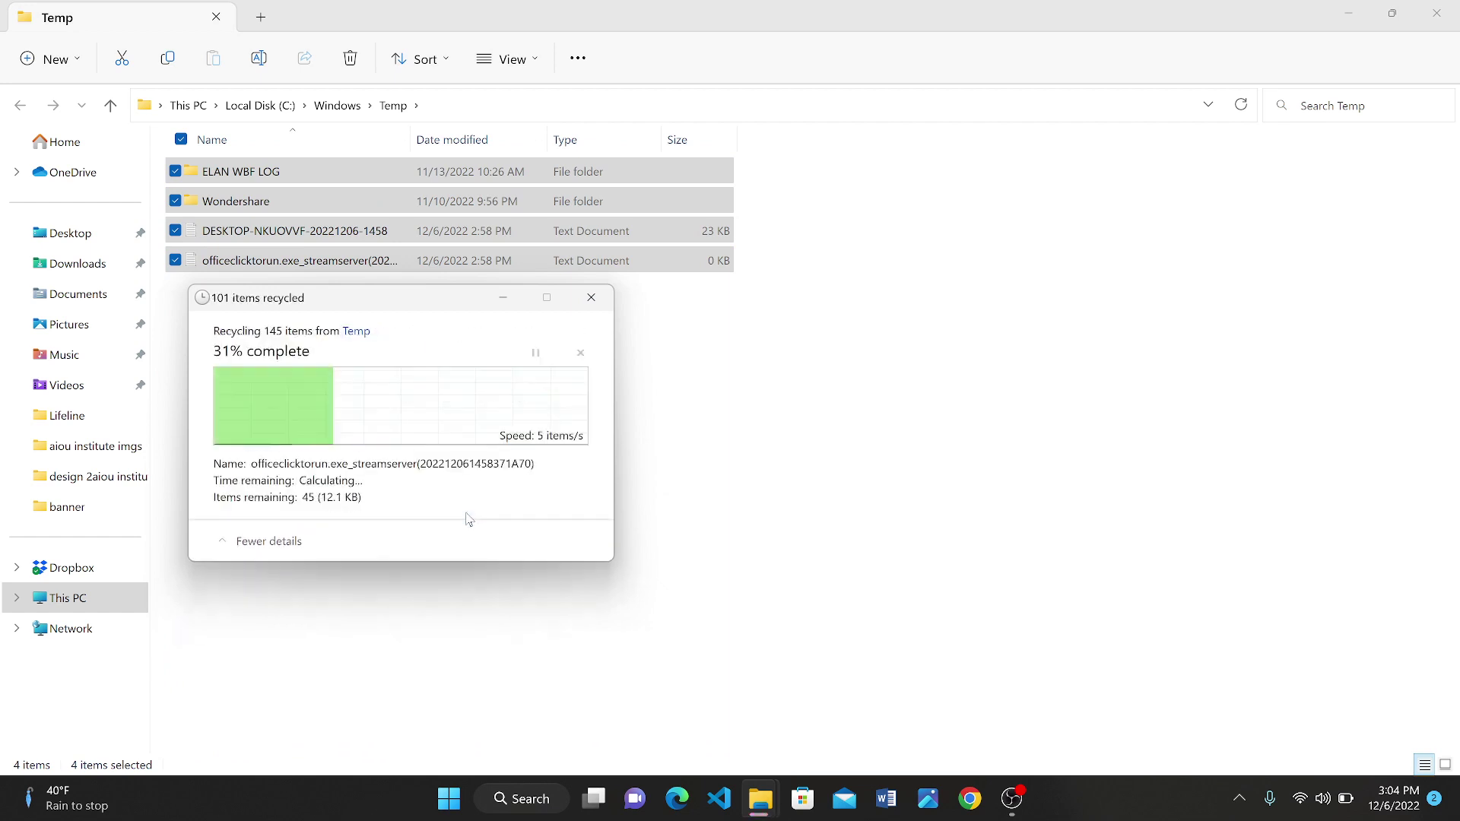
click(467, 482)
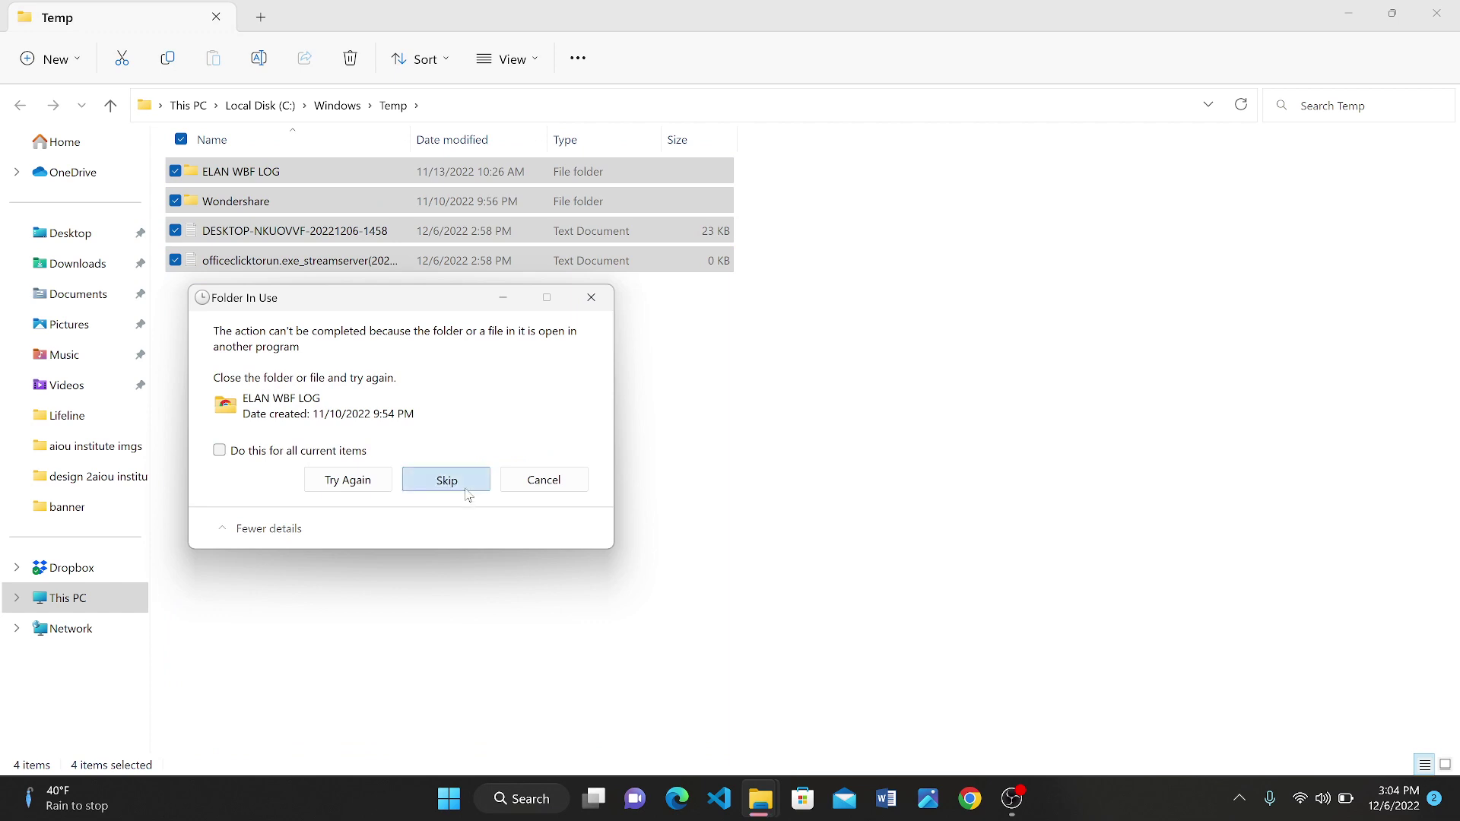
click(468, 493)
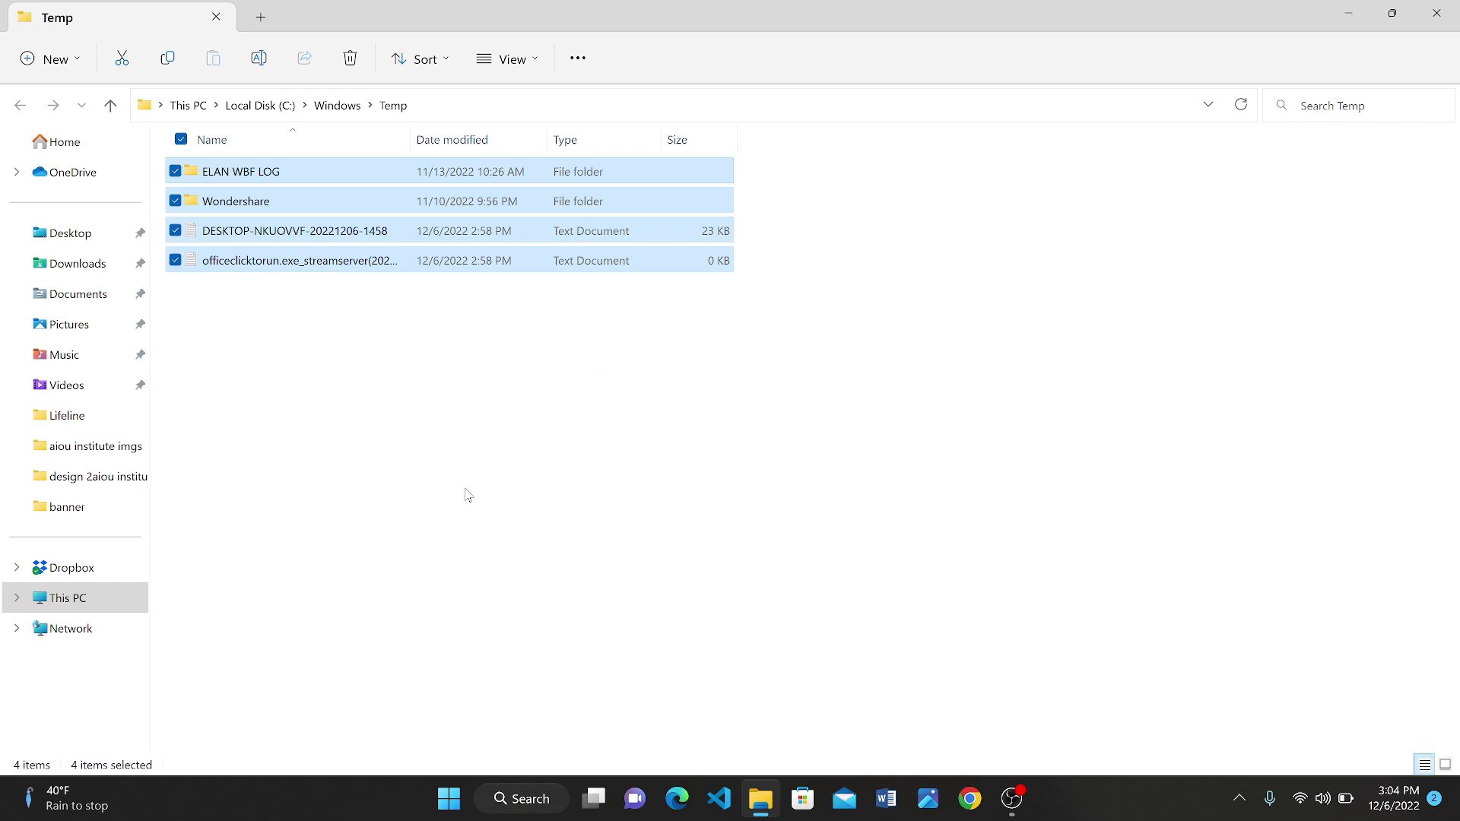
click(1456, 798)
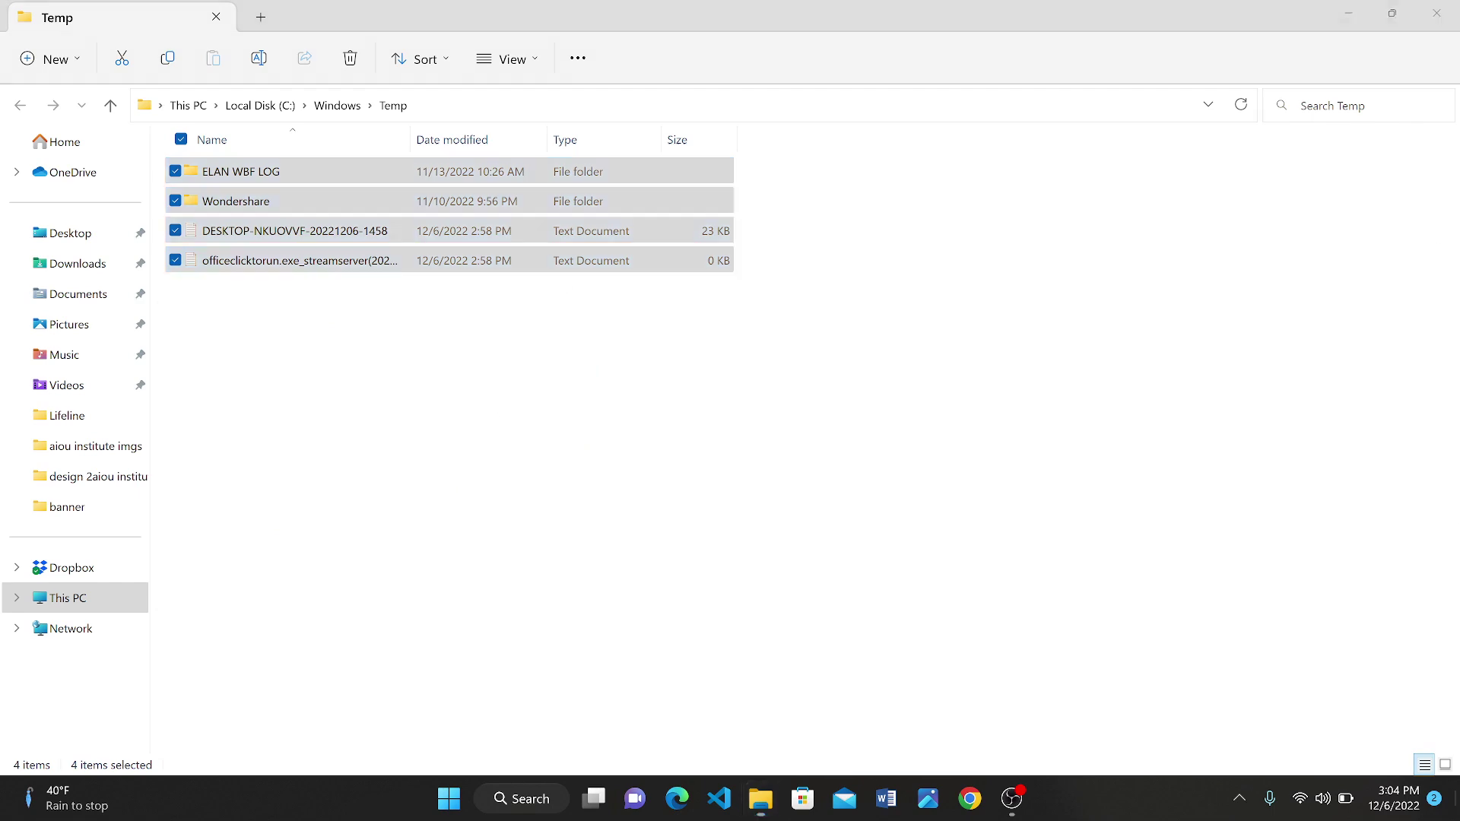
Permanently delete all 94 items in the Recycle Bin and close its window.
click(599, 519)
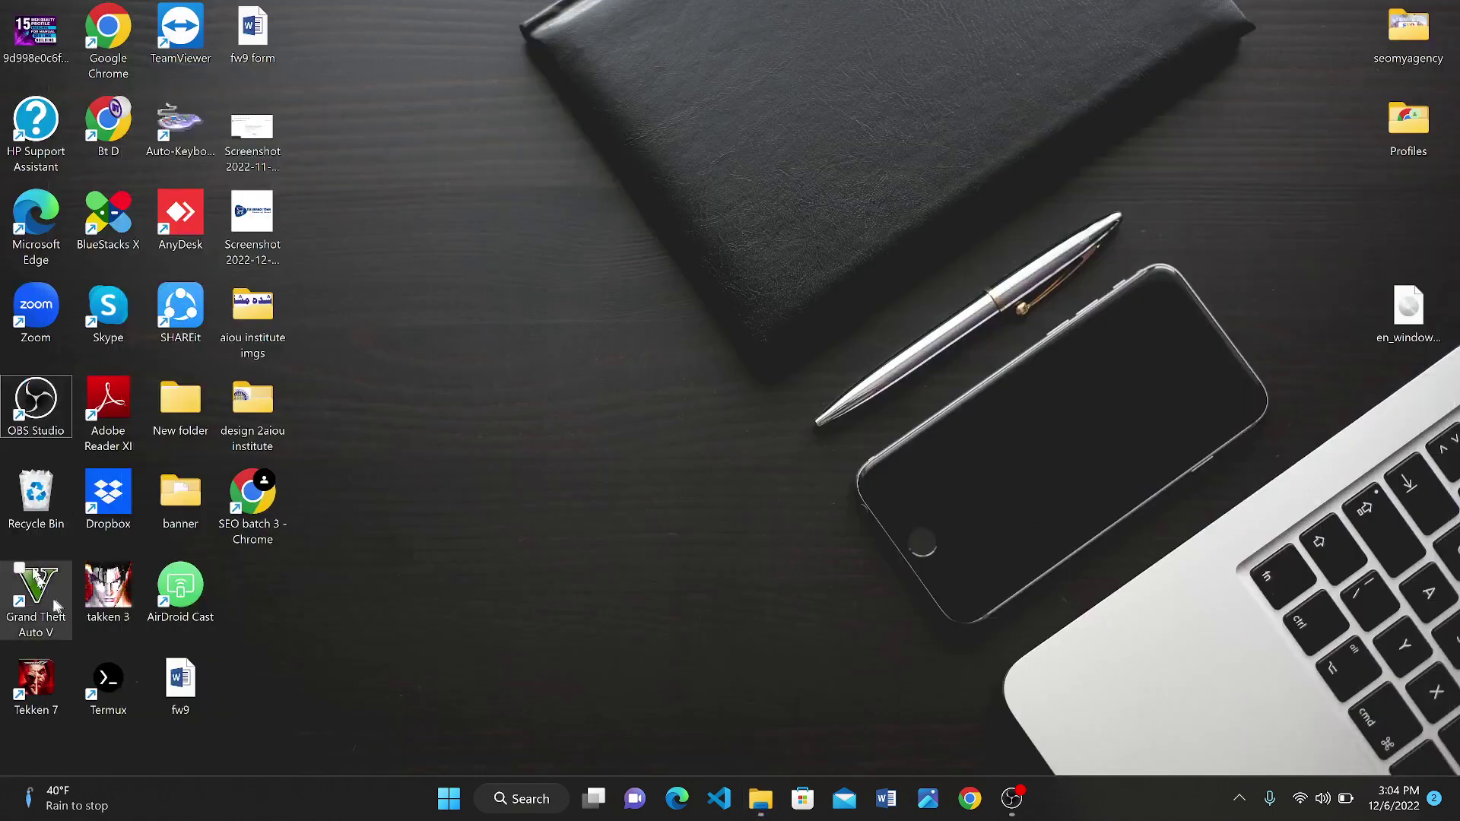
double_click(33, 500)
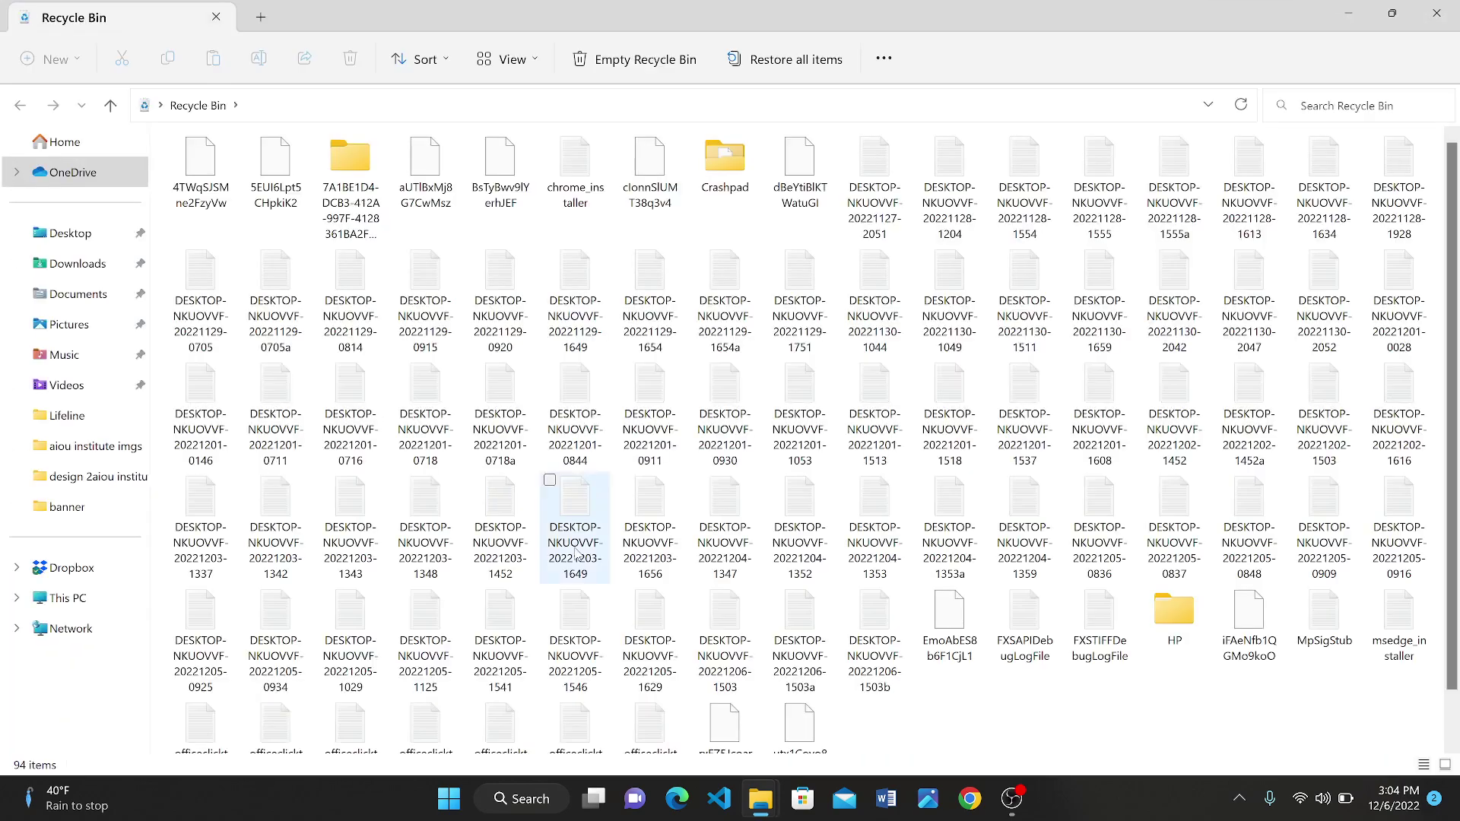
scroll(806, 533, down, 1)
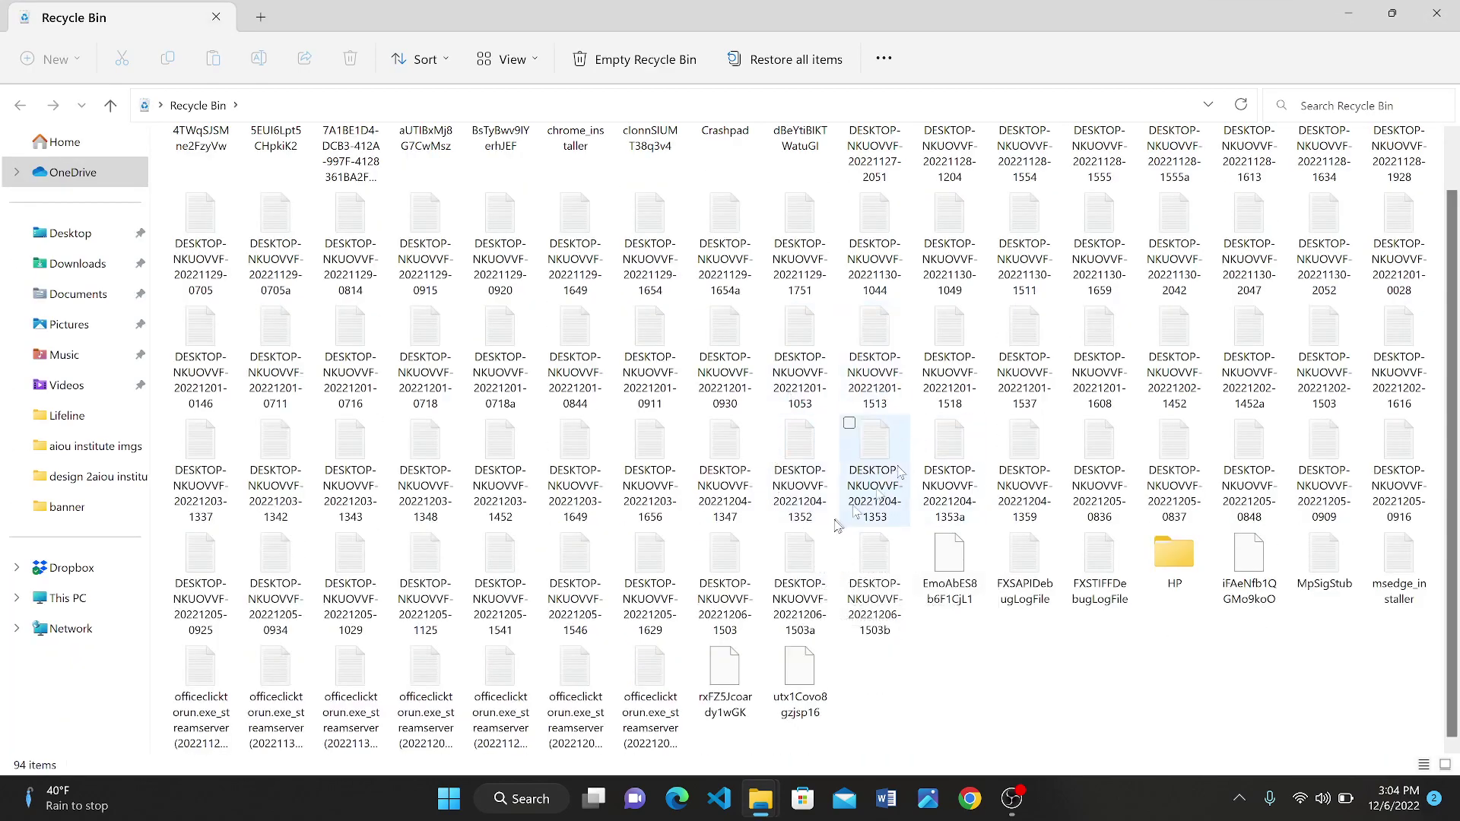
scroll(783, 463, up, 1)
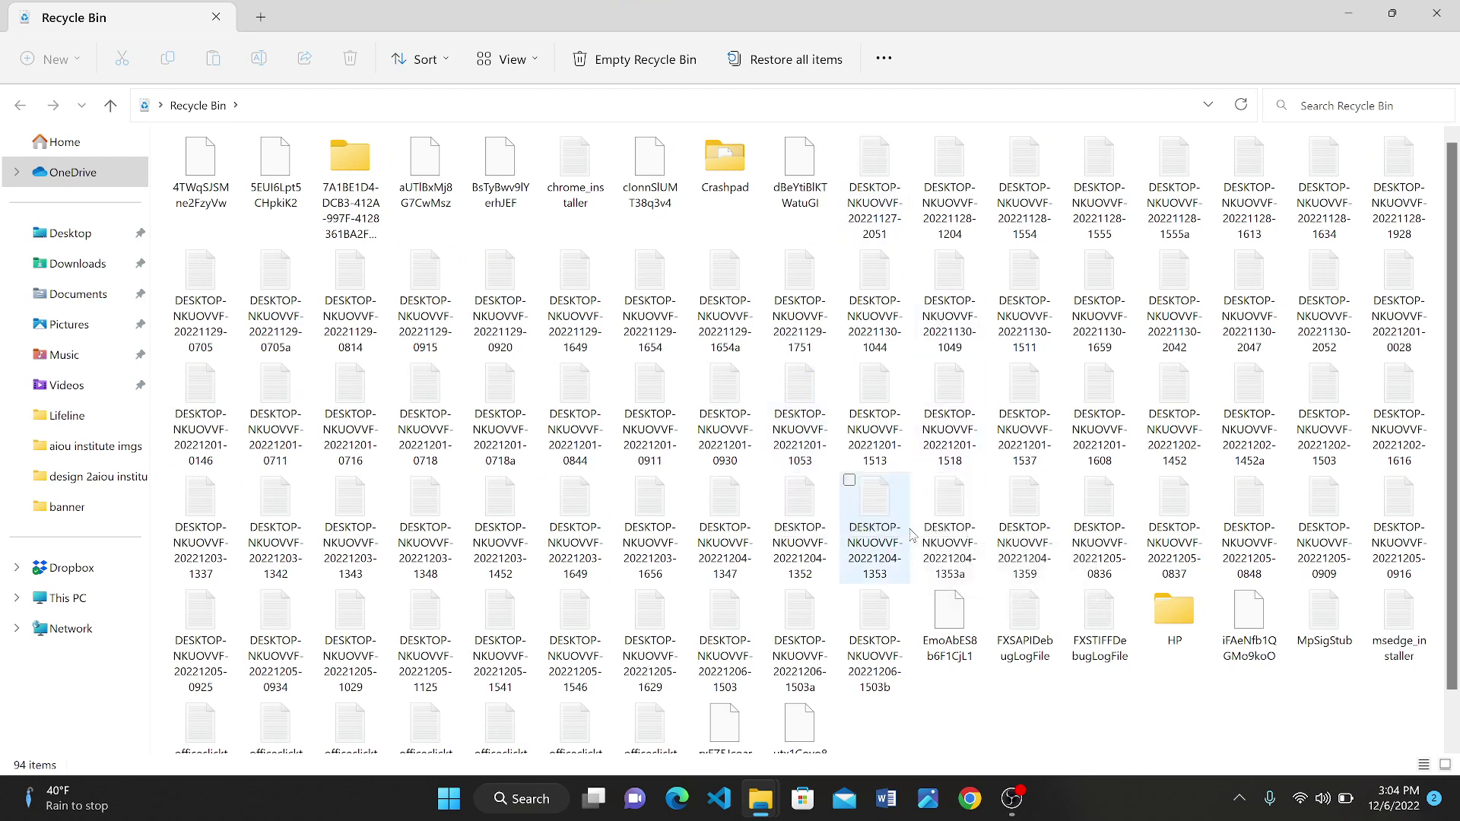
key(ctrl+a)
key(Delete)
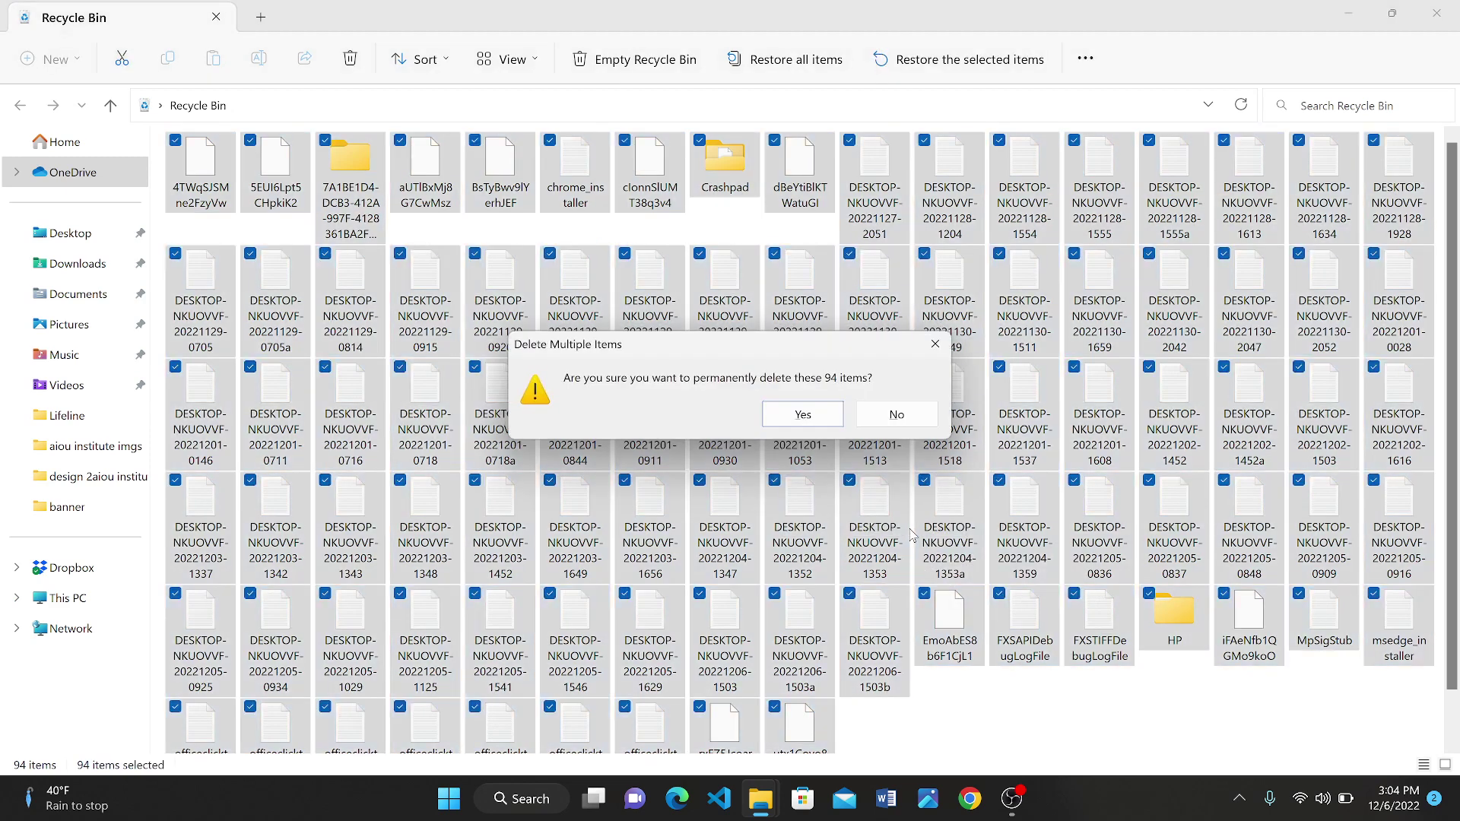
key(Return)
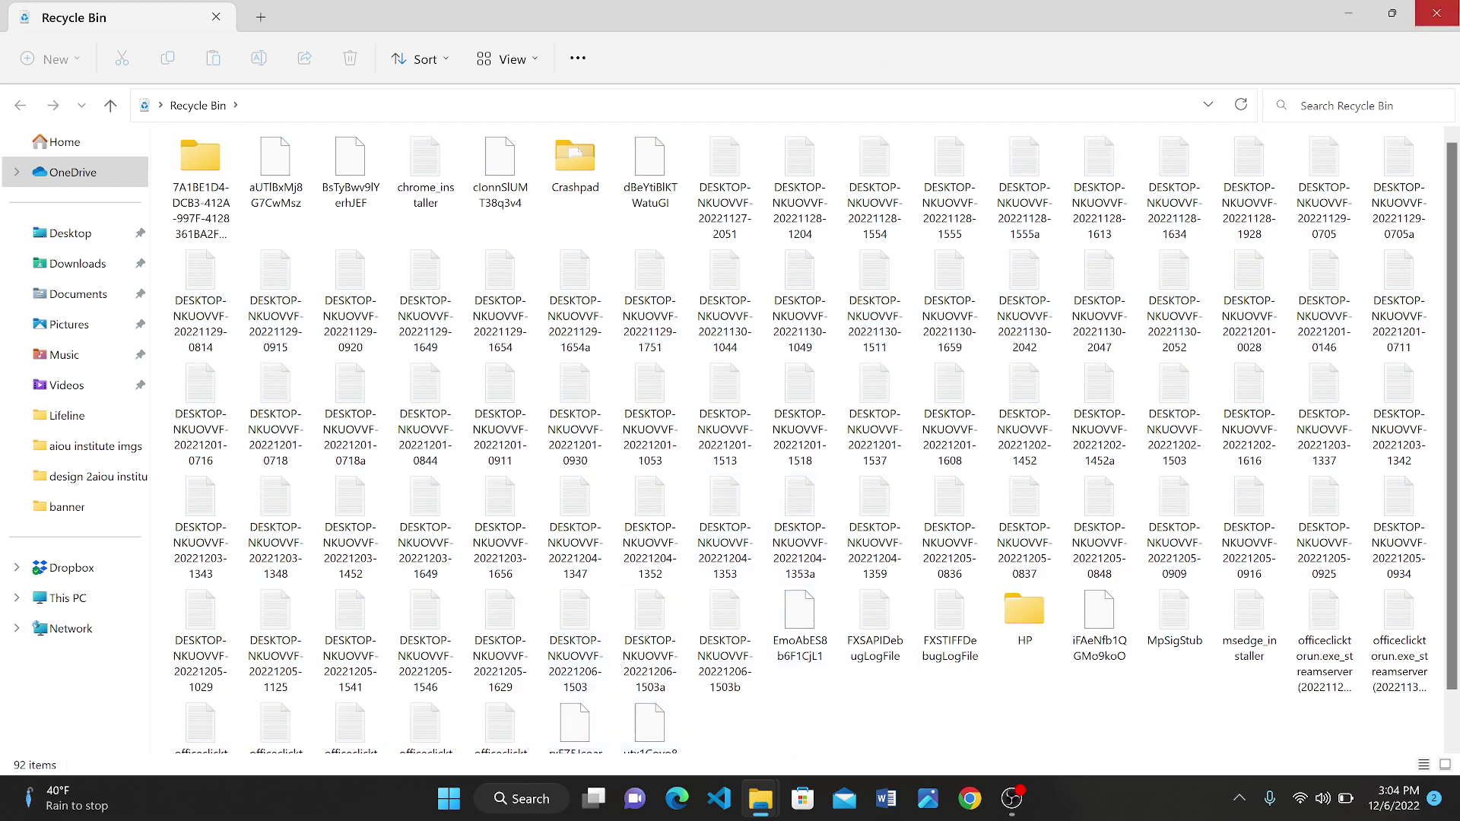
click(1435, 12)
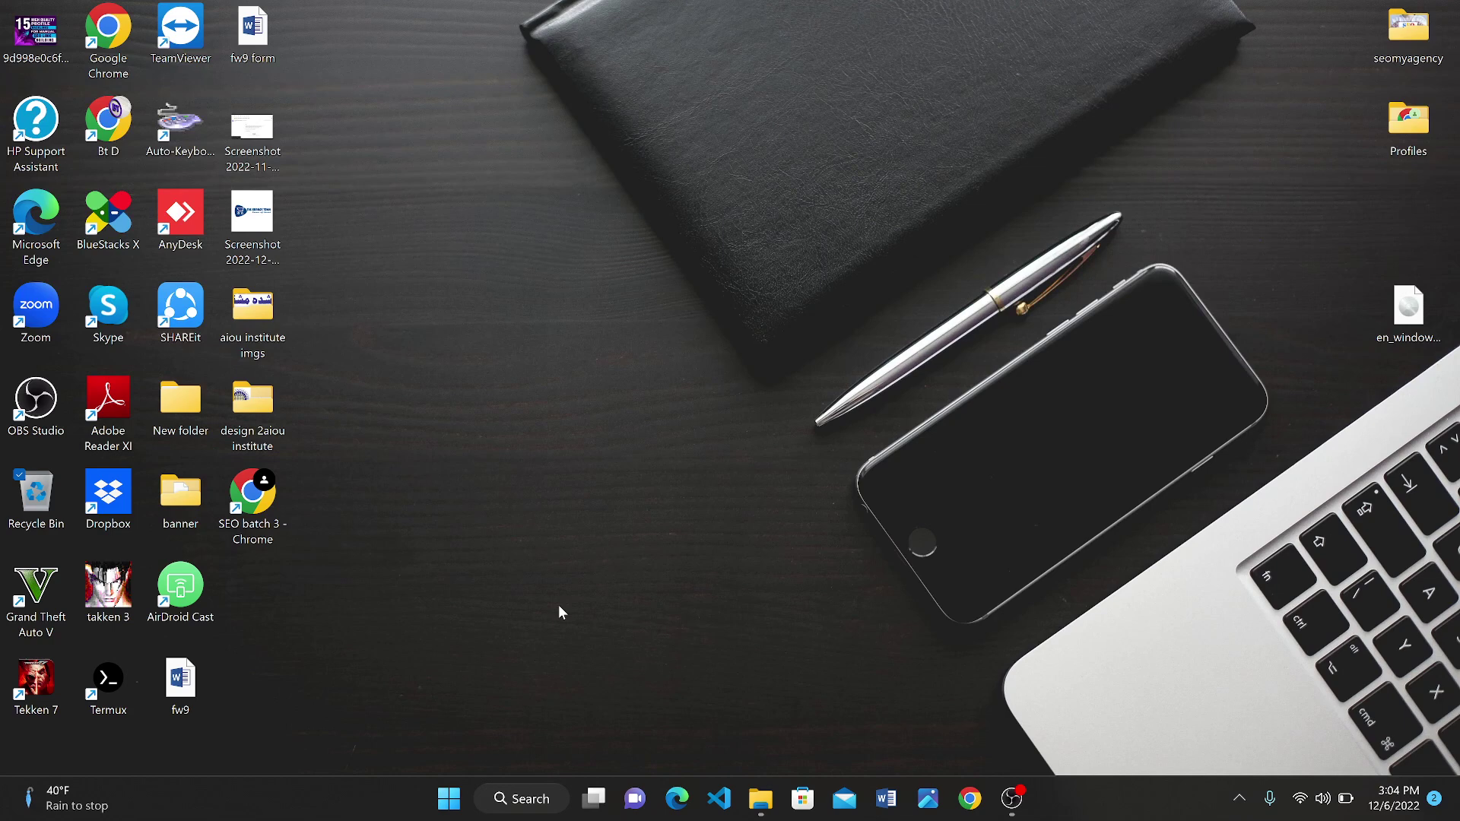
Open the user's AppData\Local\Temp folder by running '%temp%'.
key(super+r)
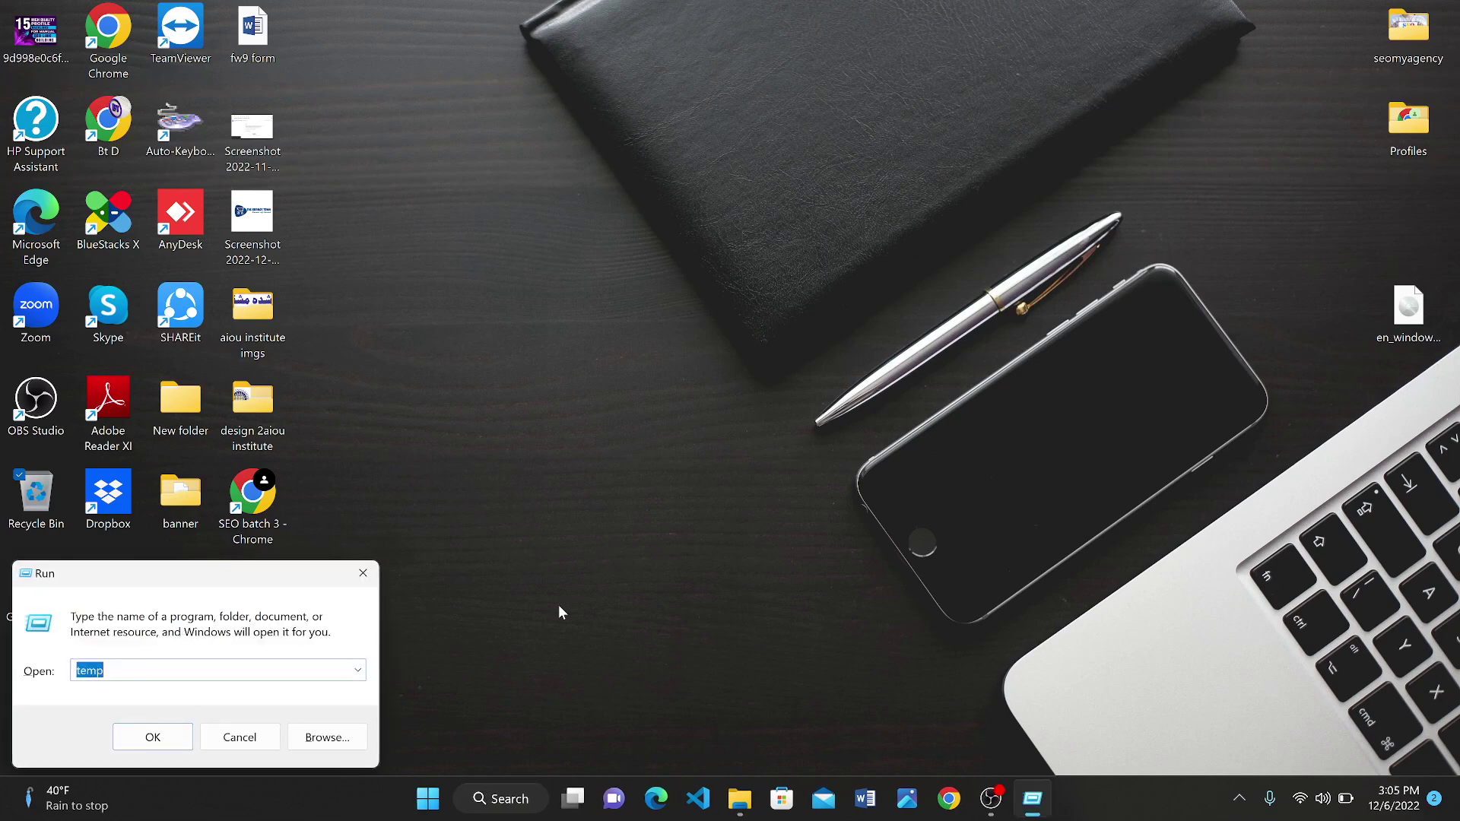
text(%temp)
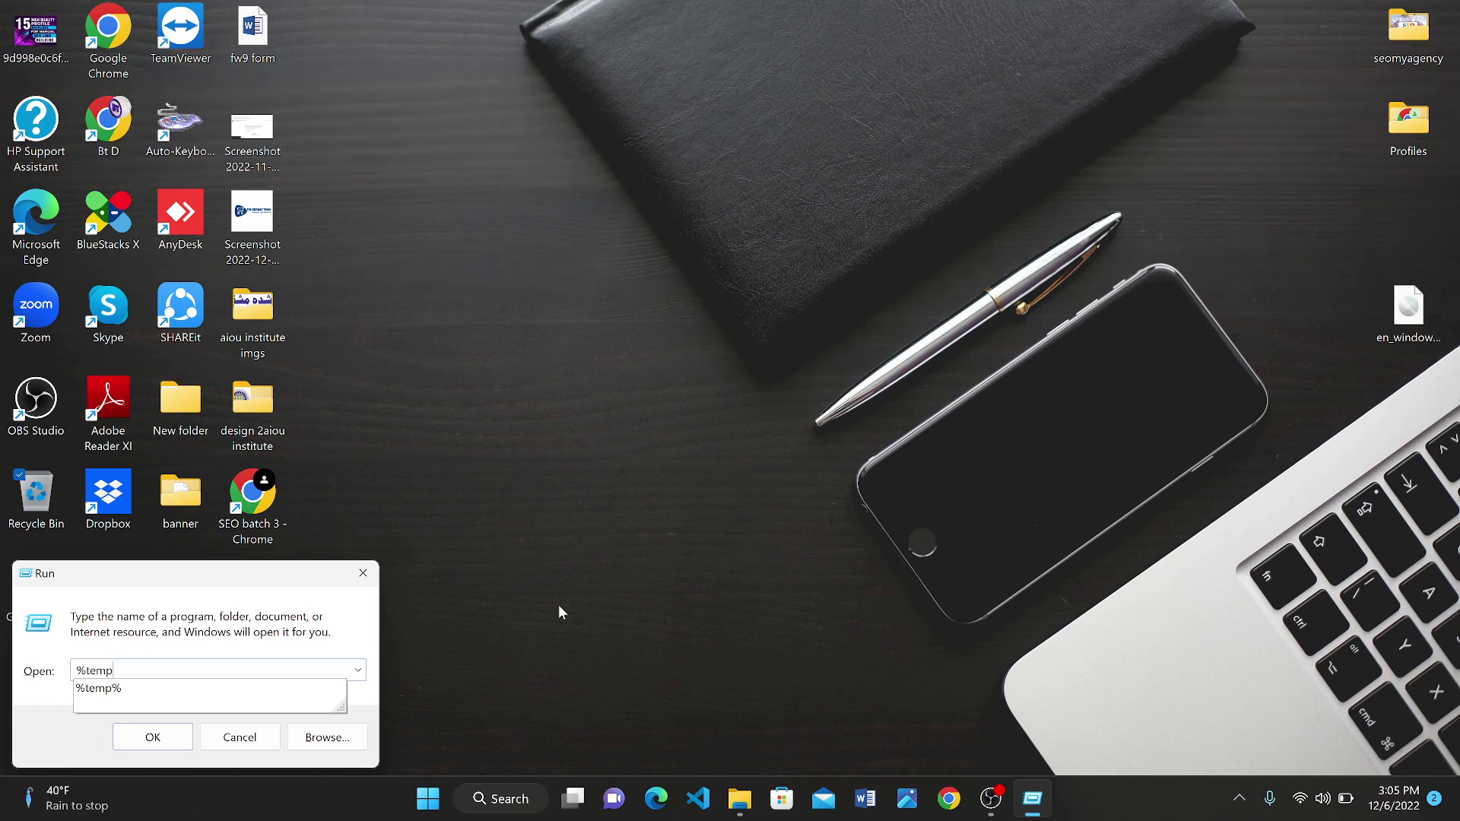
text(%)
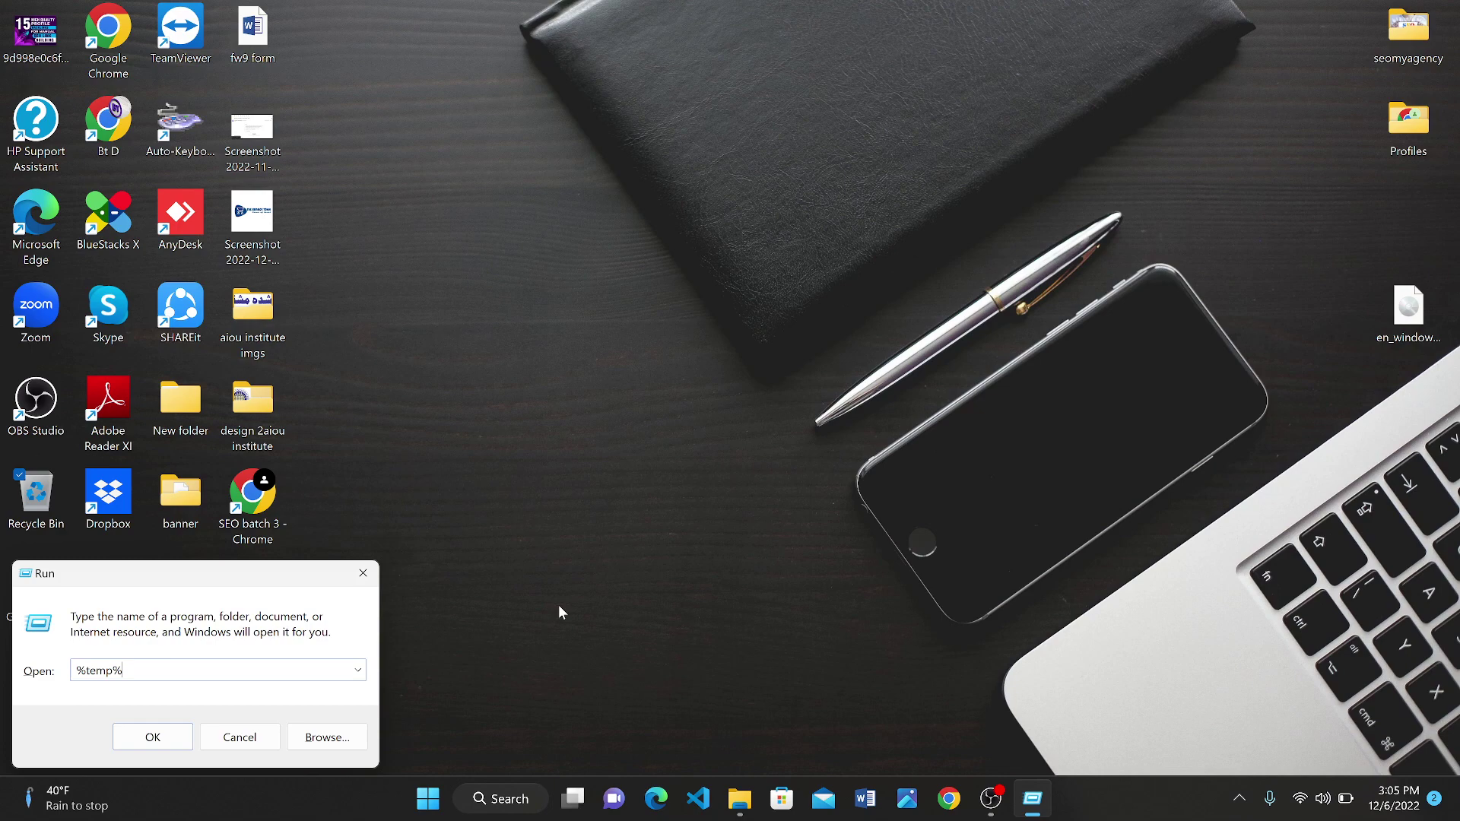
key(Return)
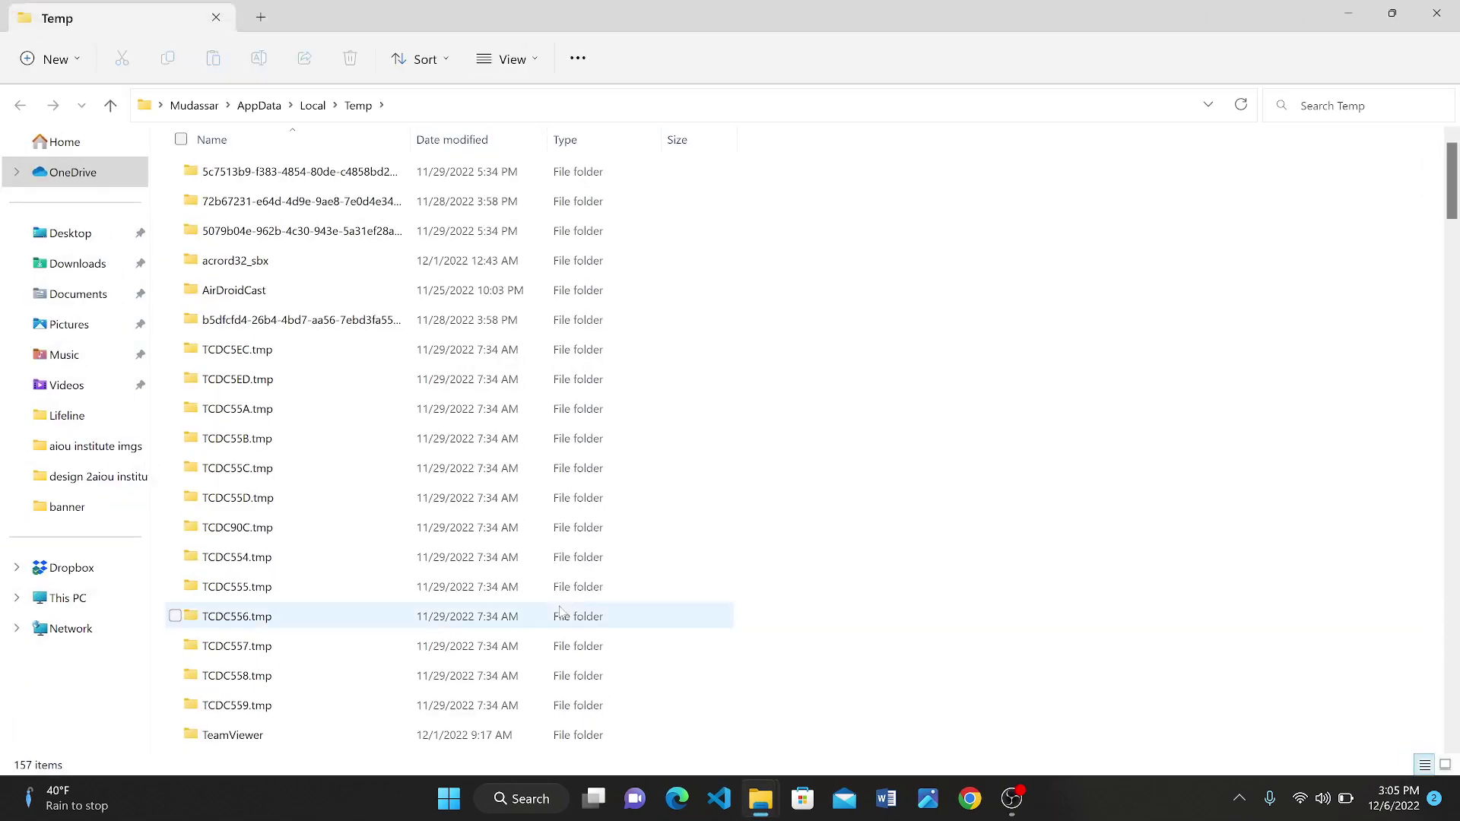
scroll(549, 508, down, 15)
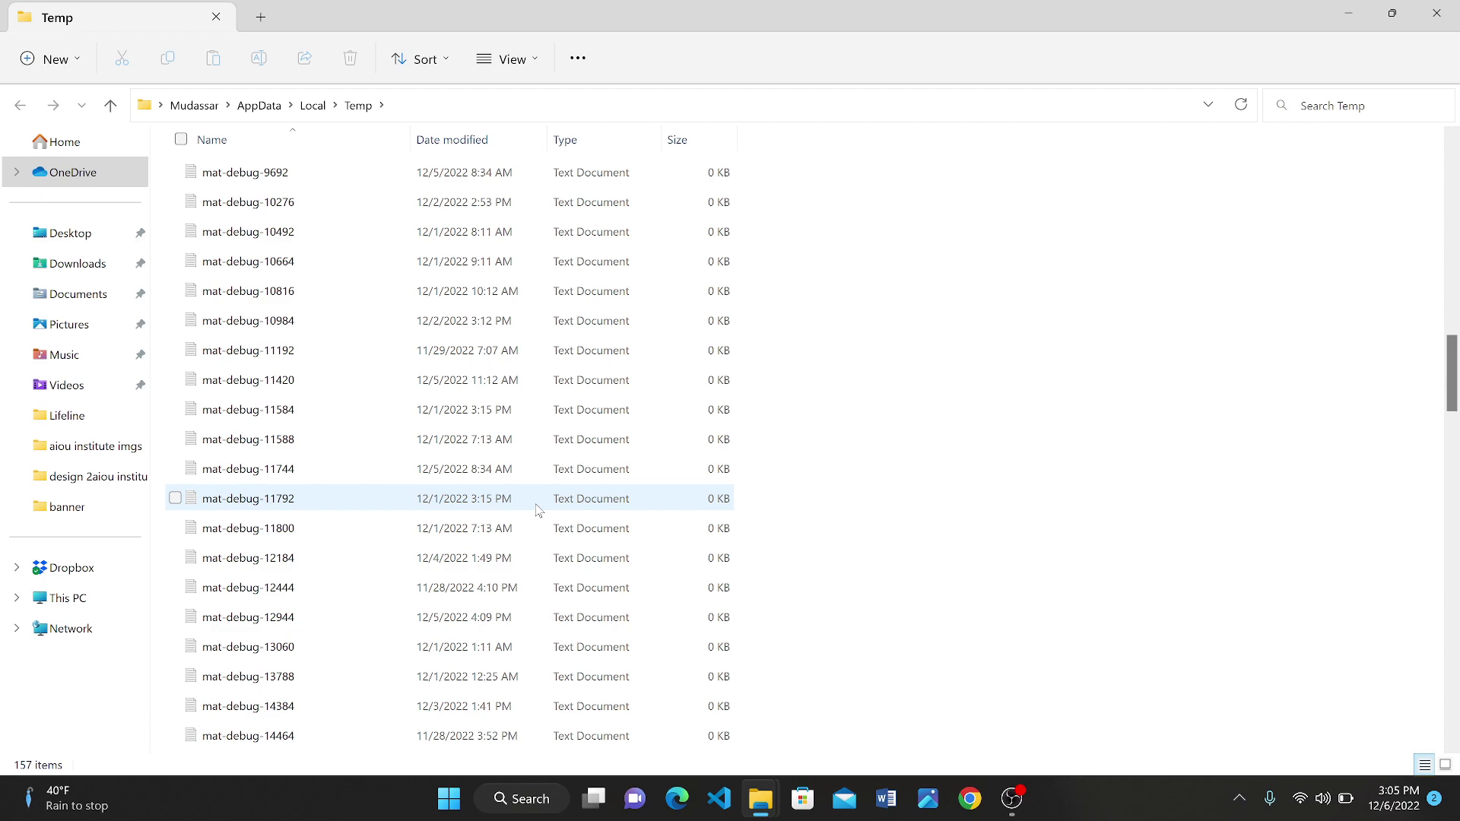
Select all 157 temp items and request their permanent deletion with Shift+Delete.
key(ctrl+a)
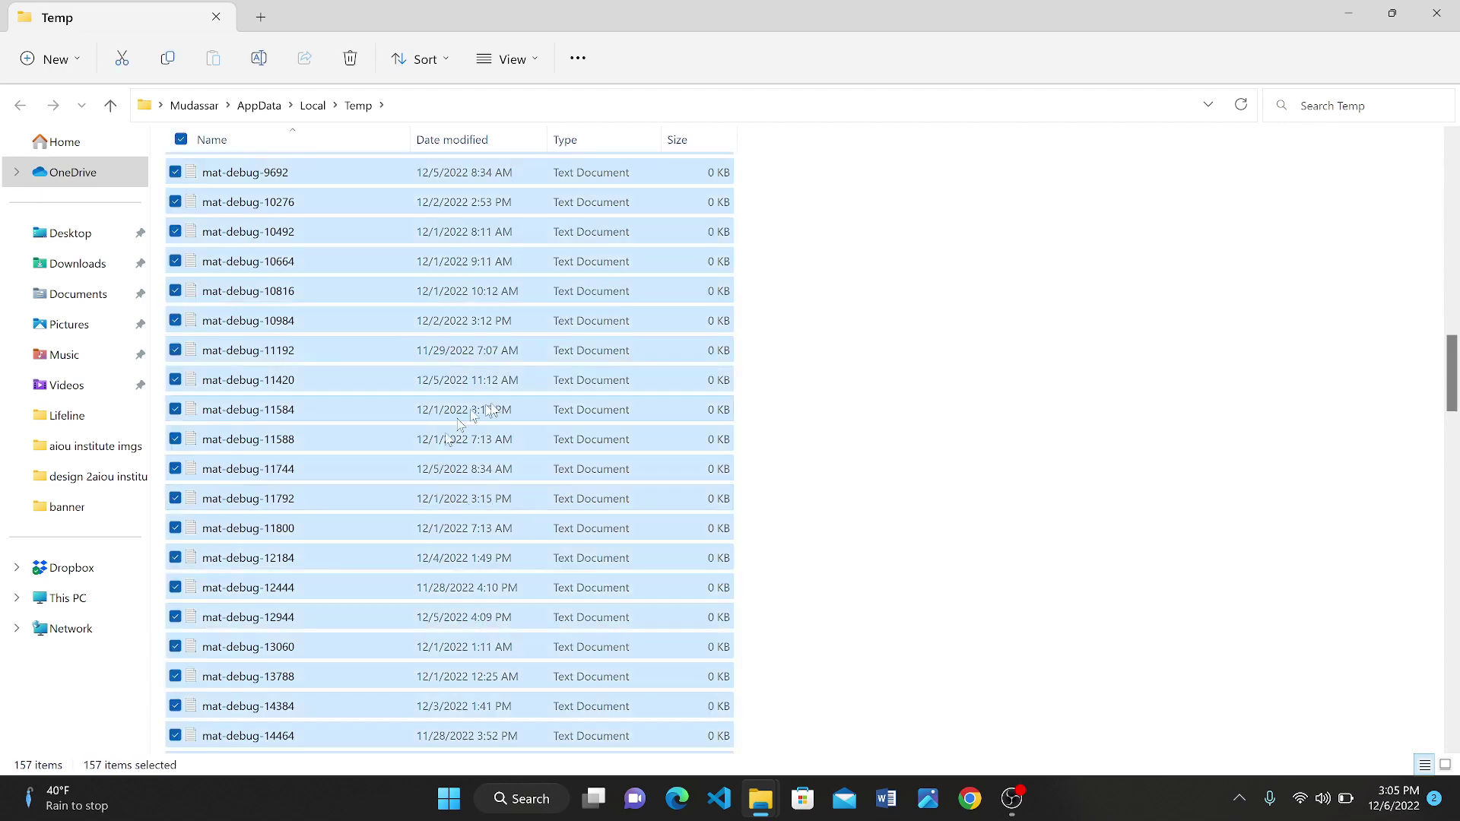
scroll(517, 424, down, 1)
scroll(517, 424, down, 8)
scroll(517, 424, up, 6)
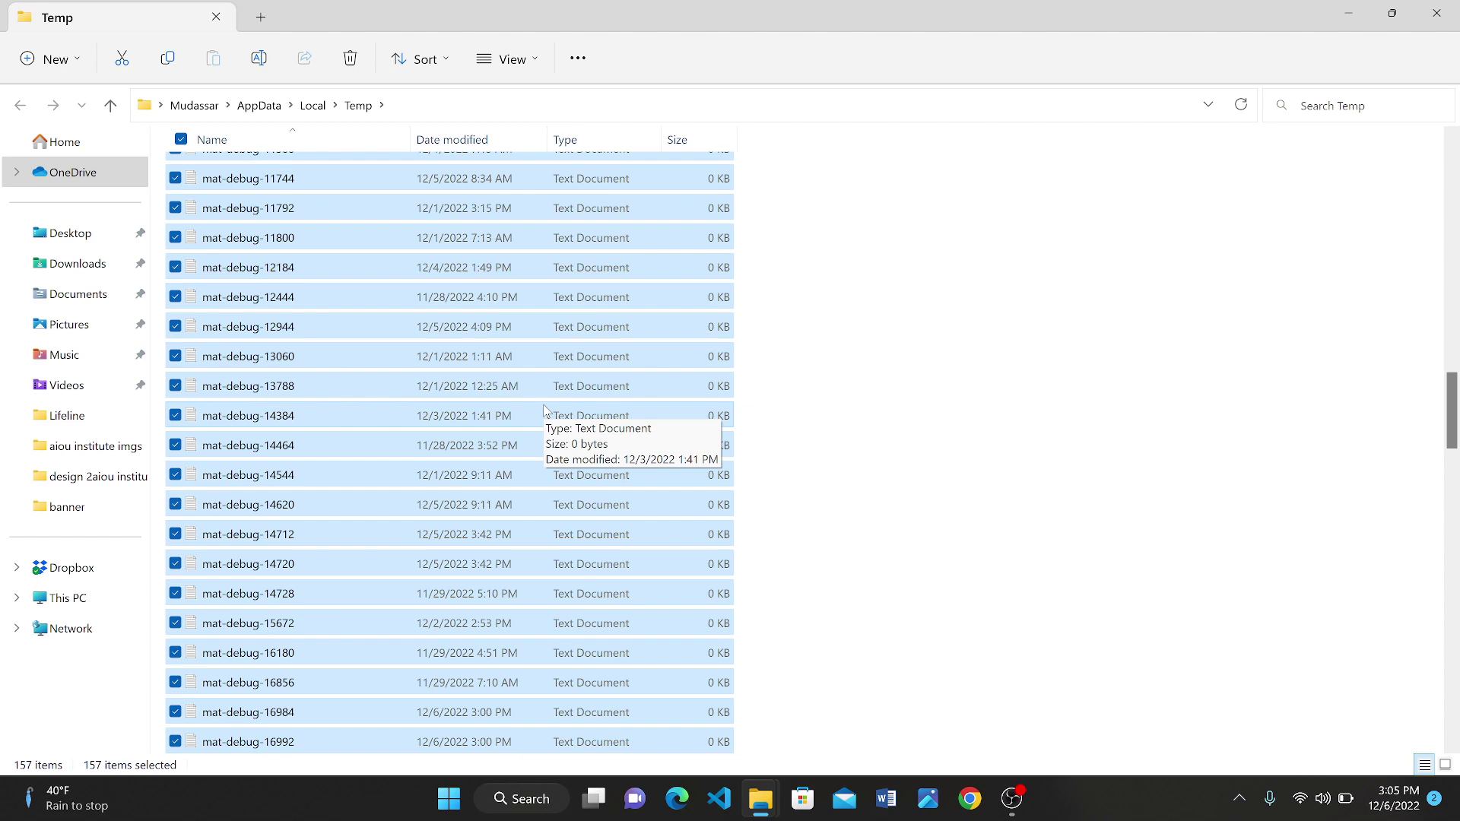
key(shift+Delete)
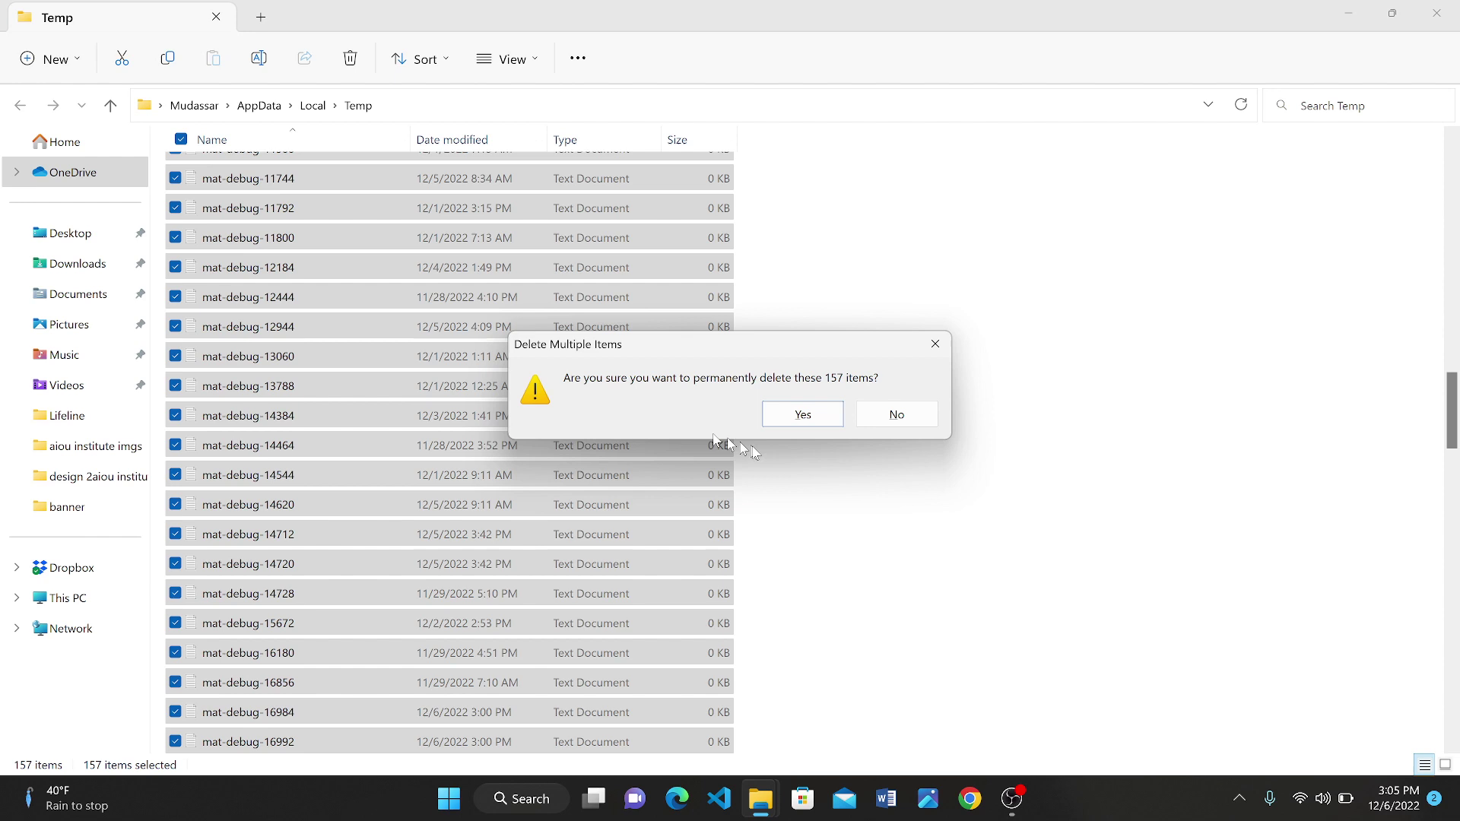
Confirm deleting the 157 items, skipping all in-use files so seven remain, then deselect.
click(799, 417)
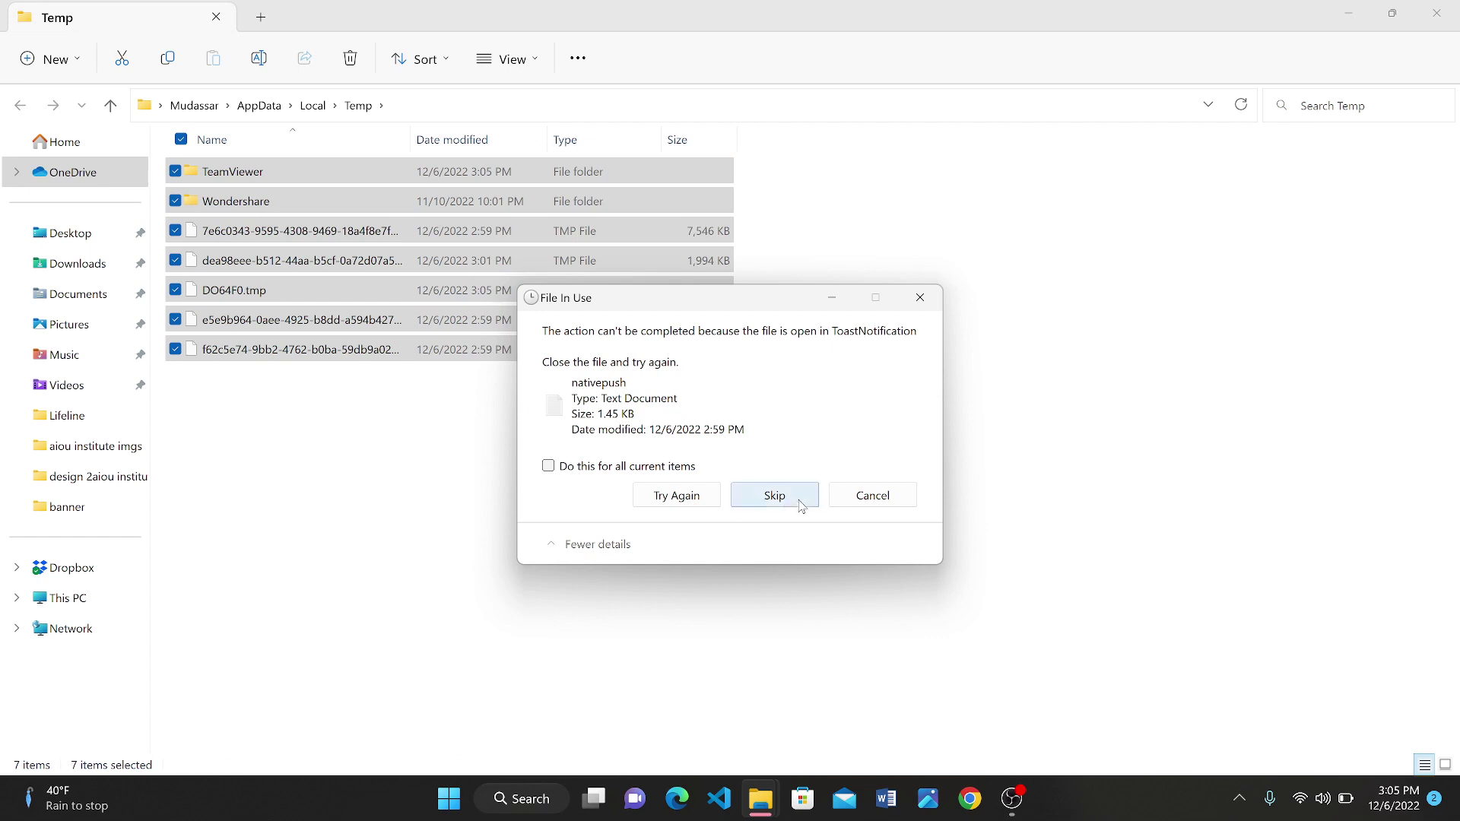
click(775, 502)
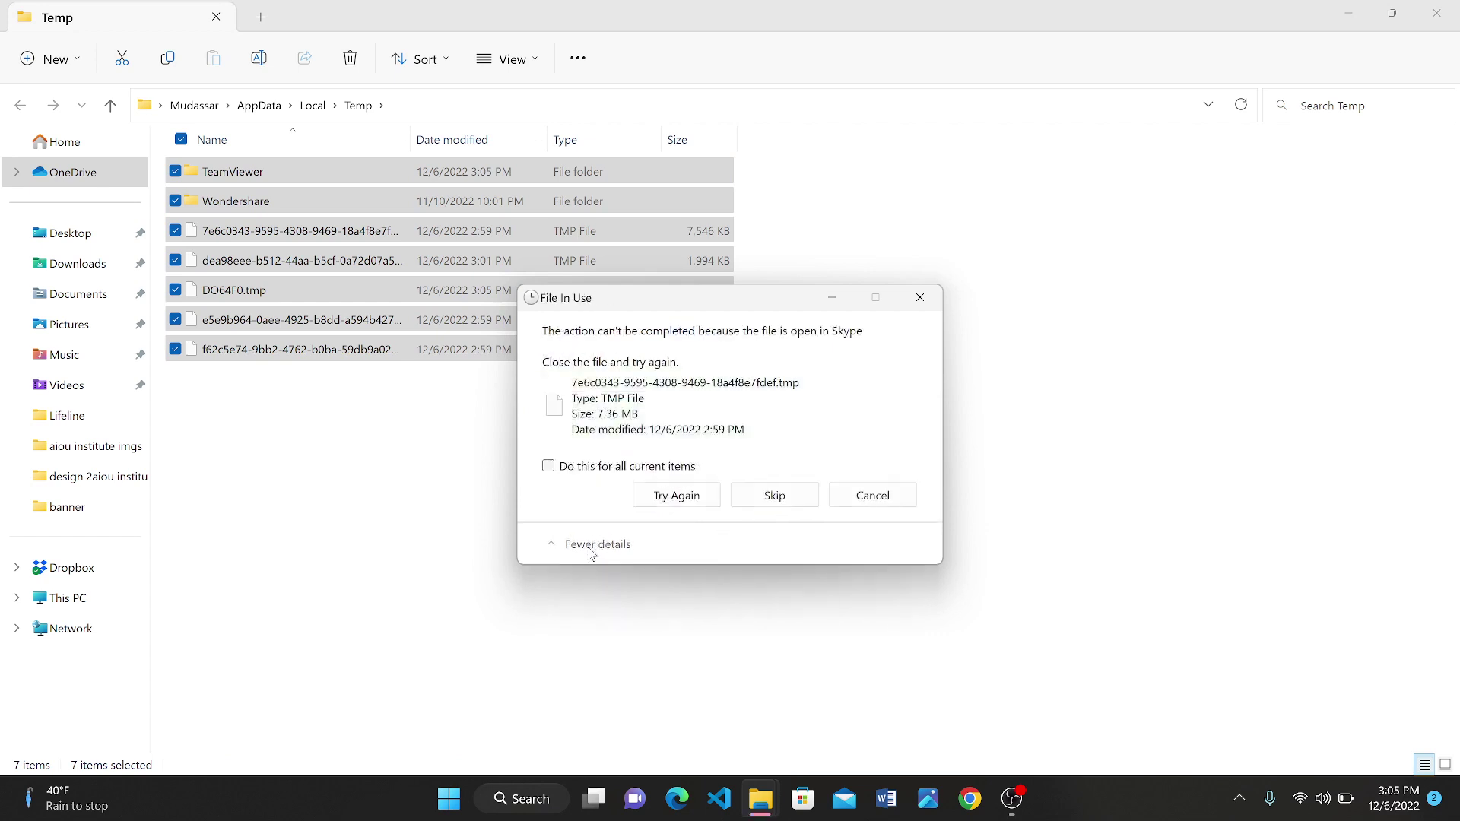
click(602, 467)
click(773, 497)
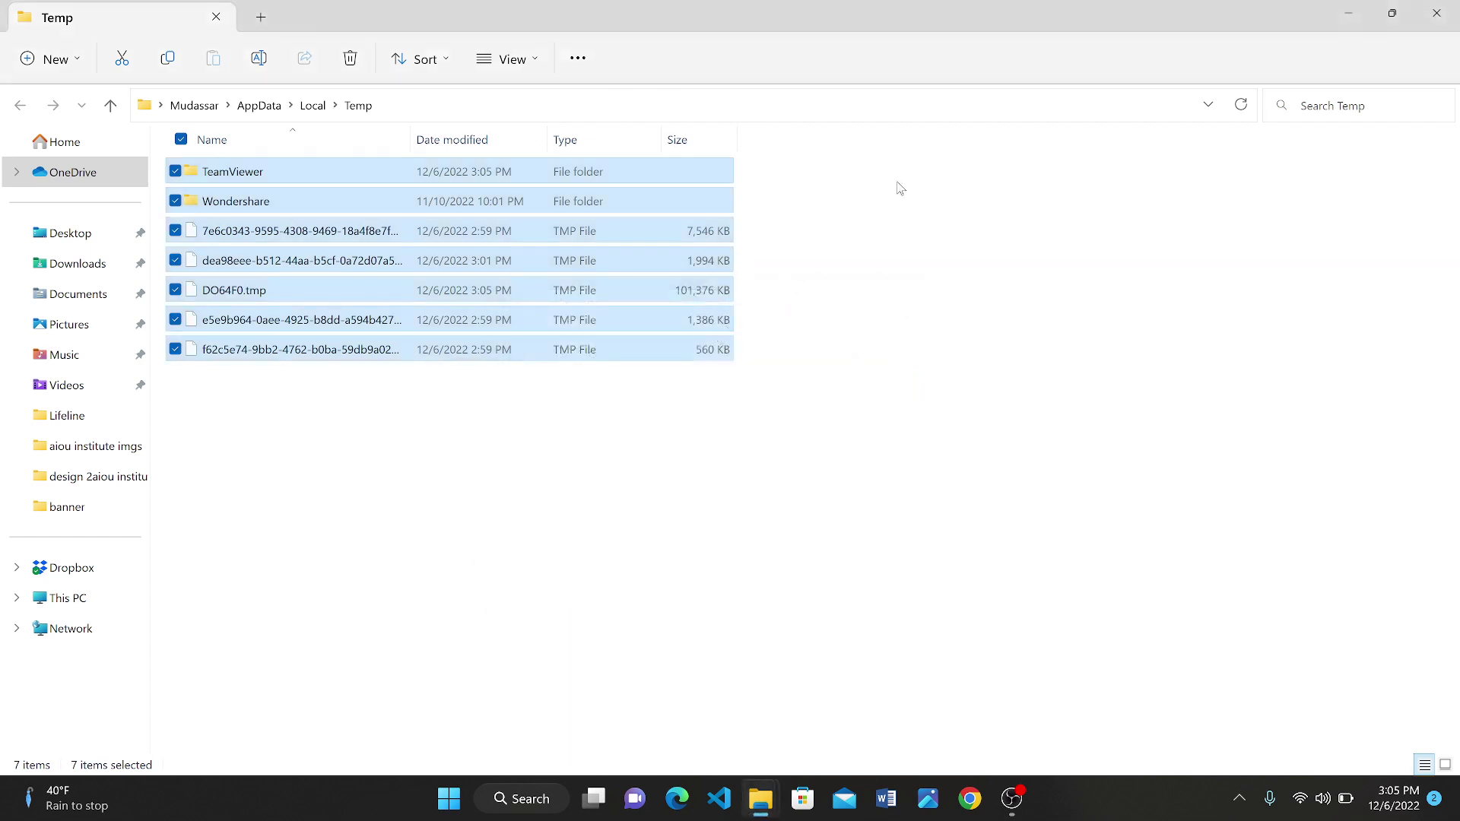
click(570, 535)
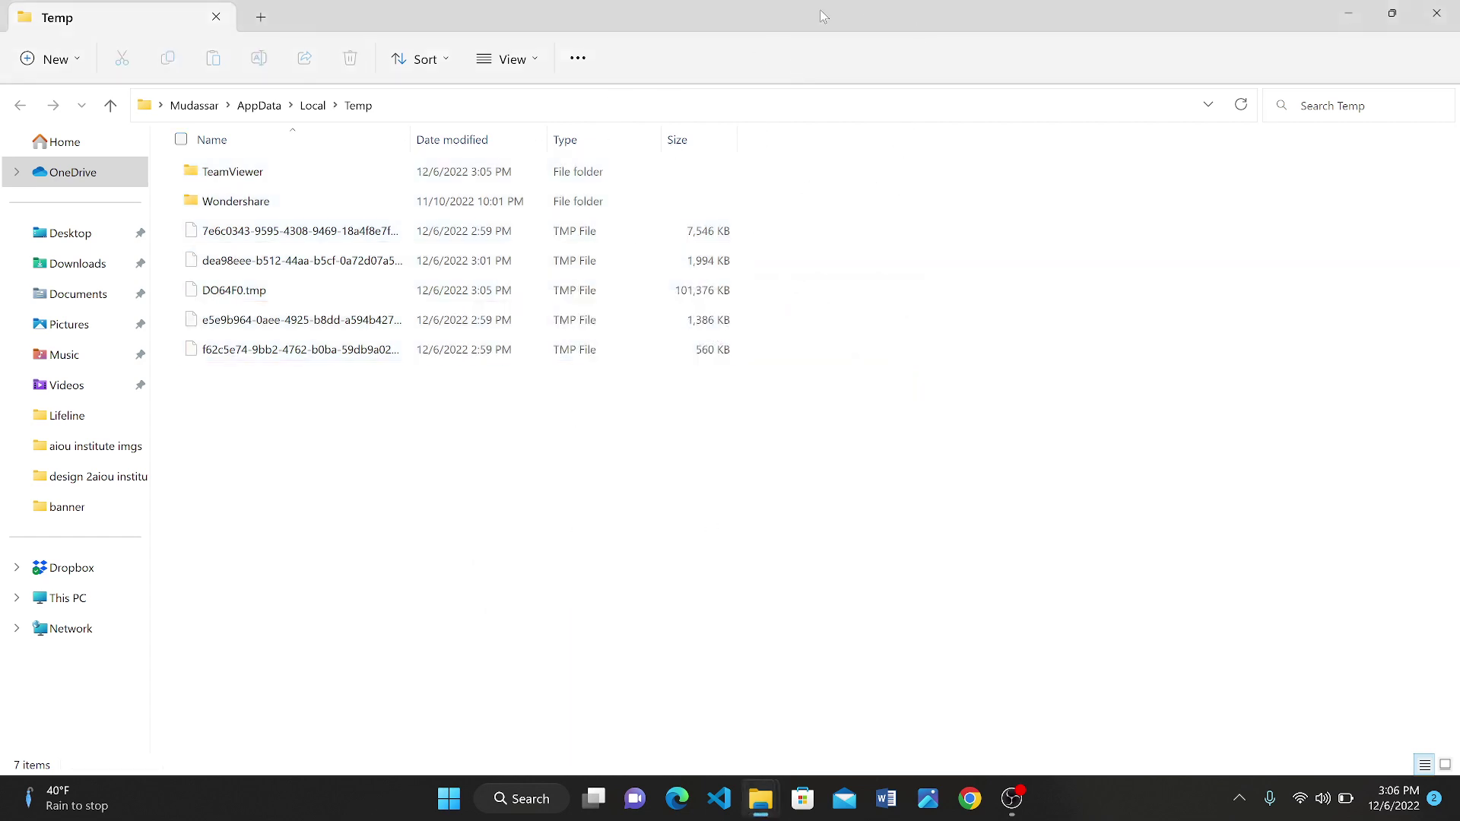
Close the Temp window and open C:\Windows\Prefetch via 'prefetch', granting access permission.
click(1437, 13)
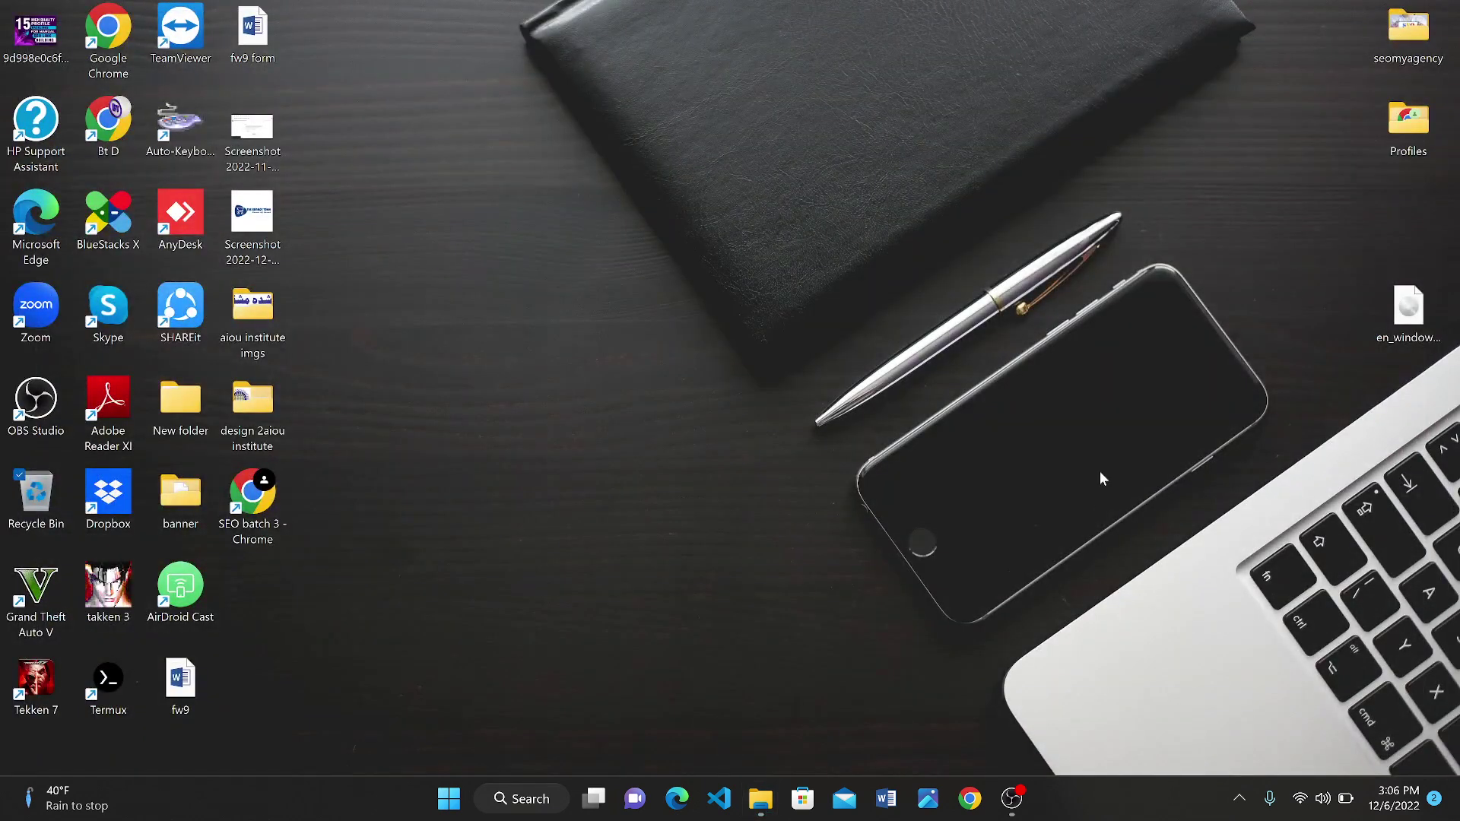
key(super+r)
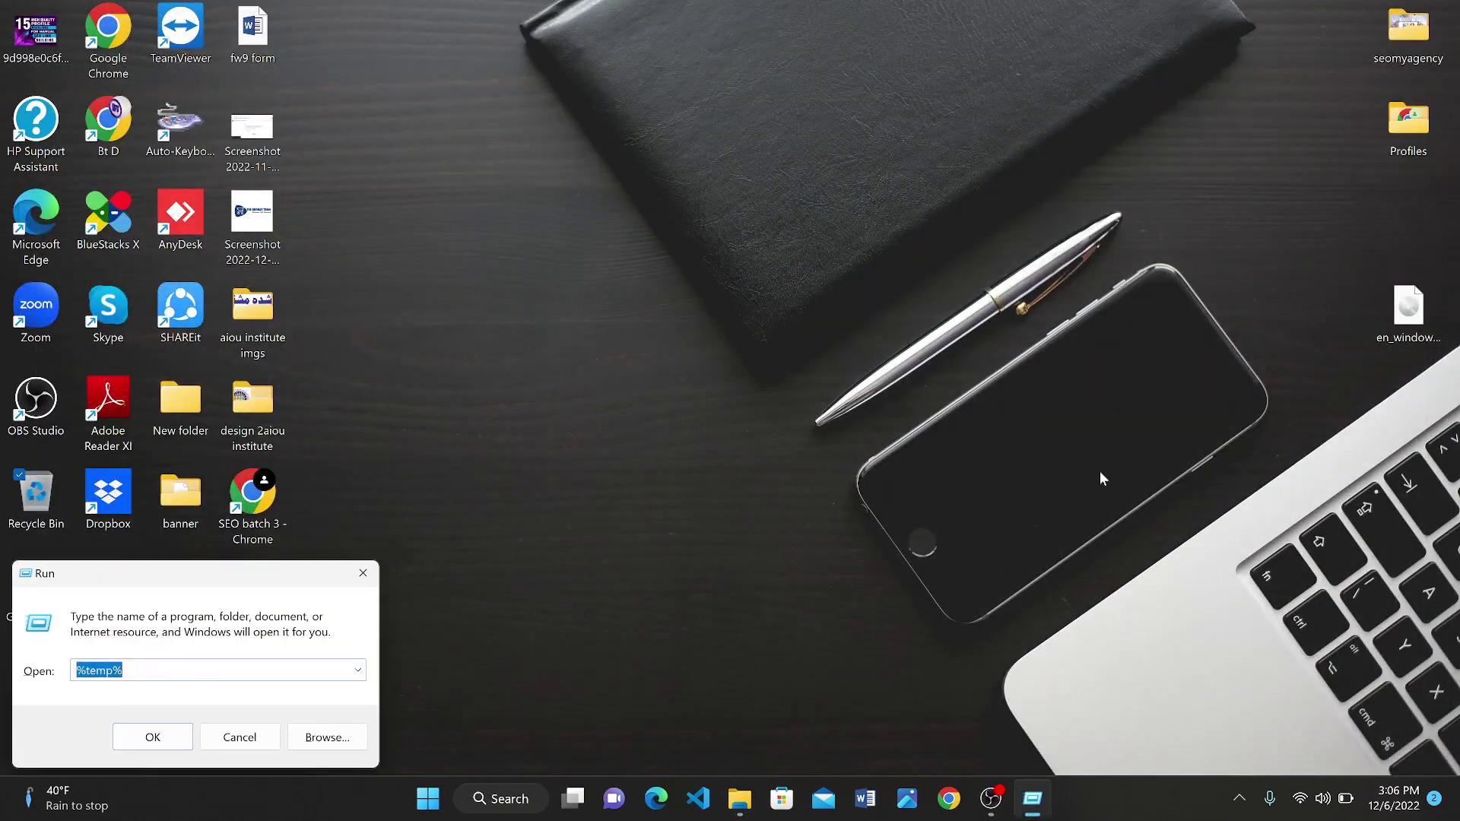
text(pr)
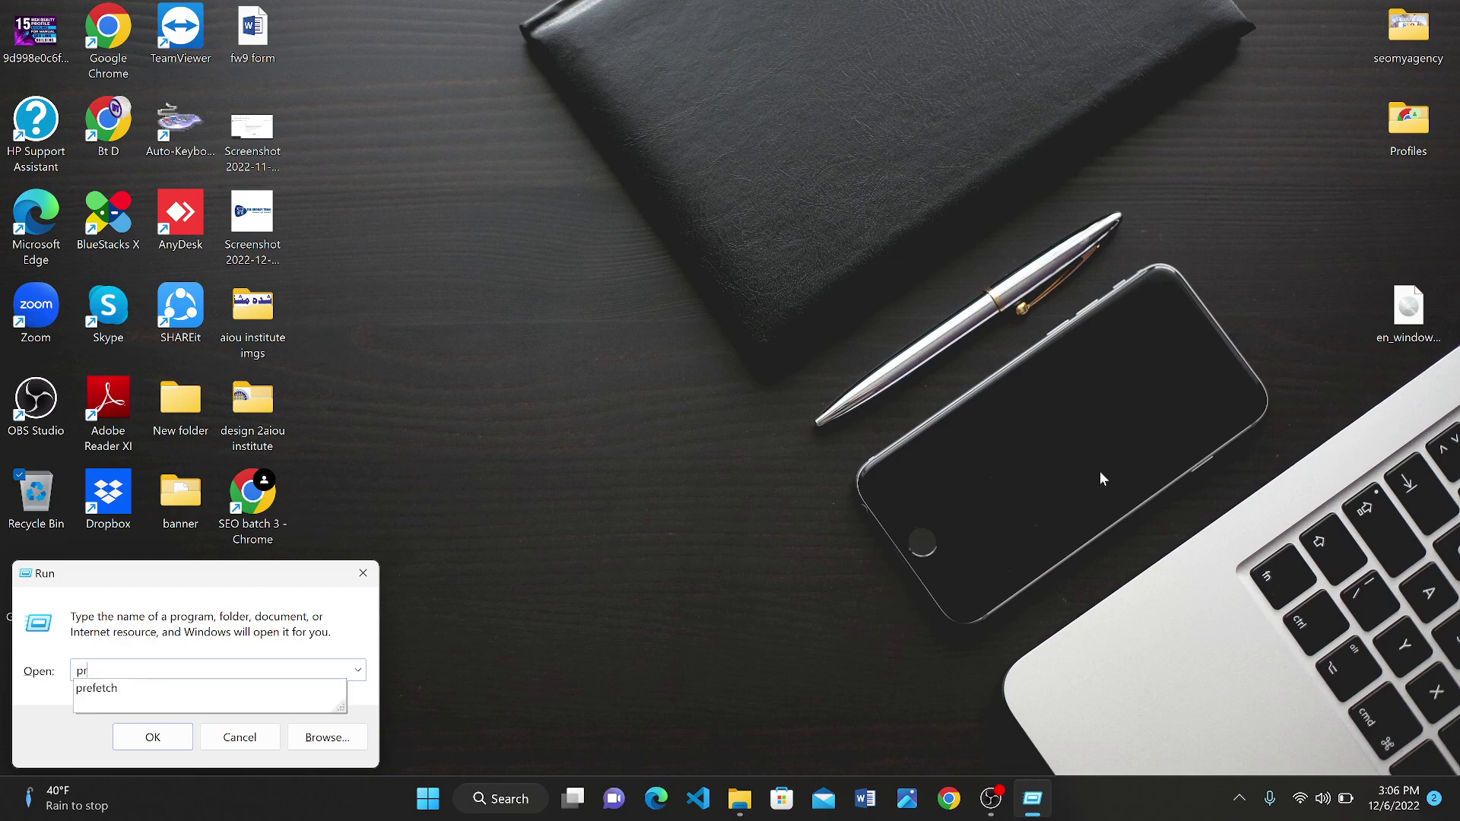
text(efetch)
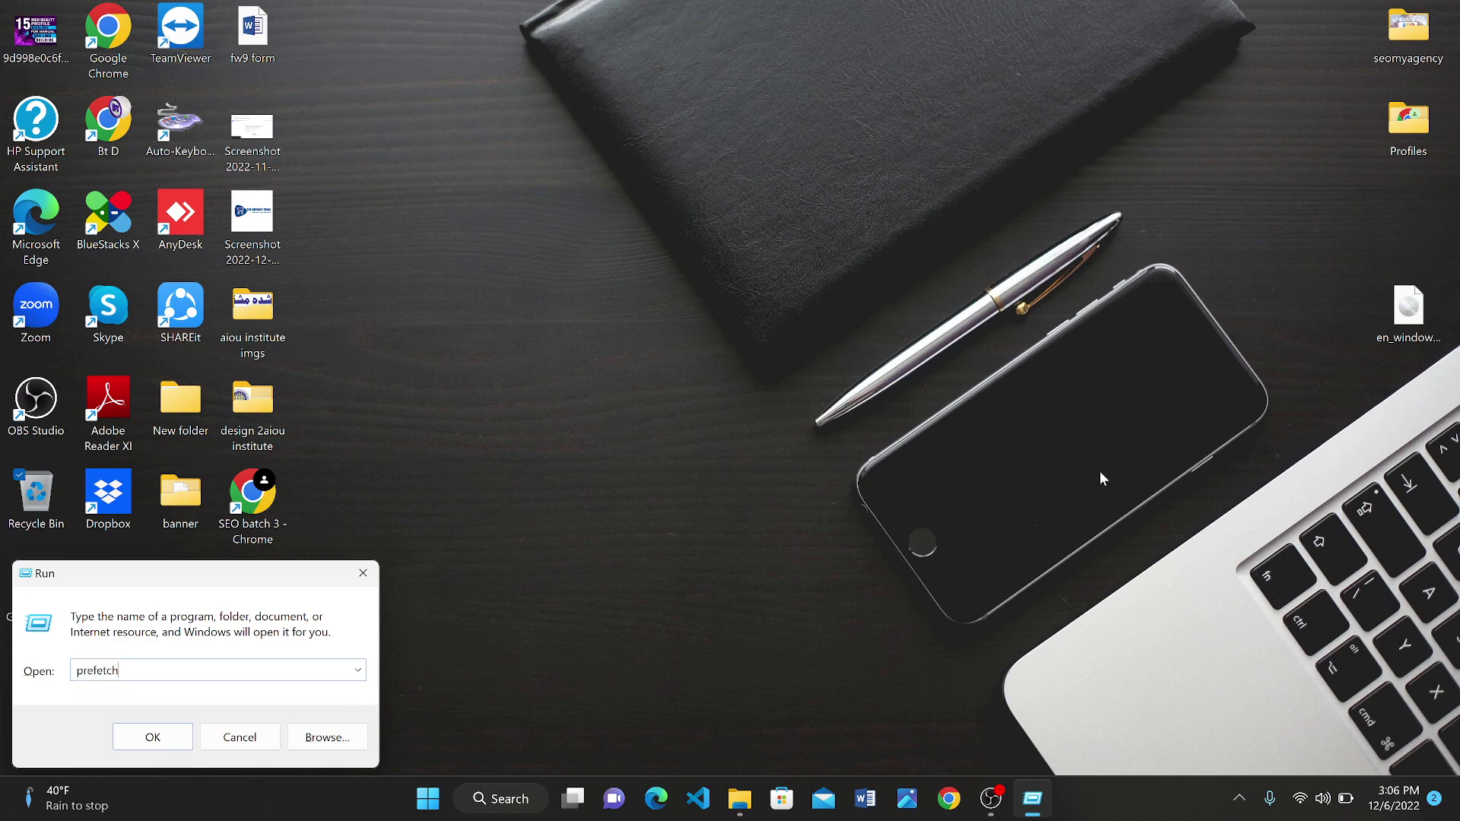
key(Return)
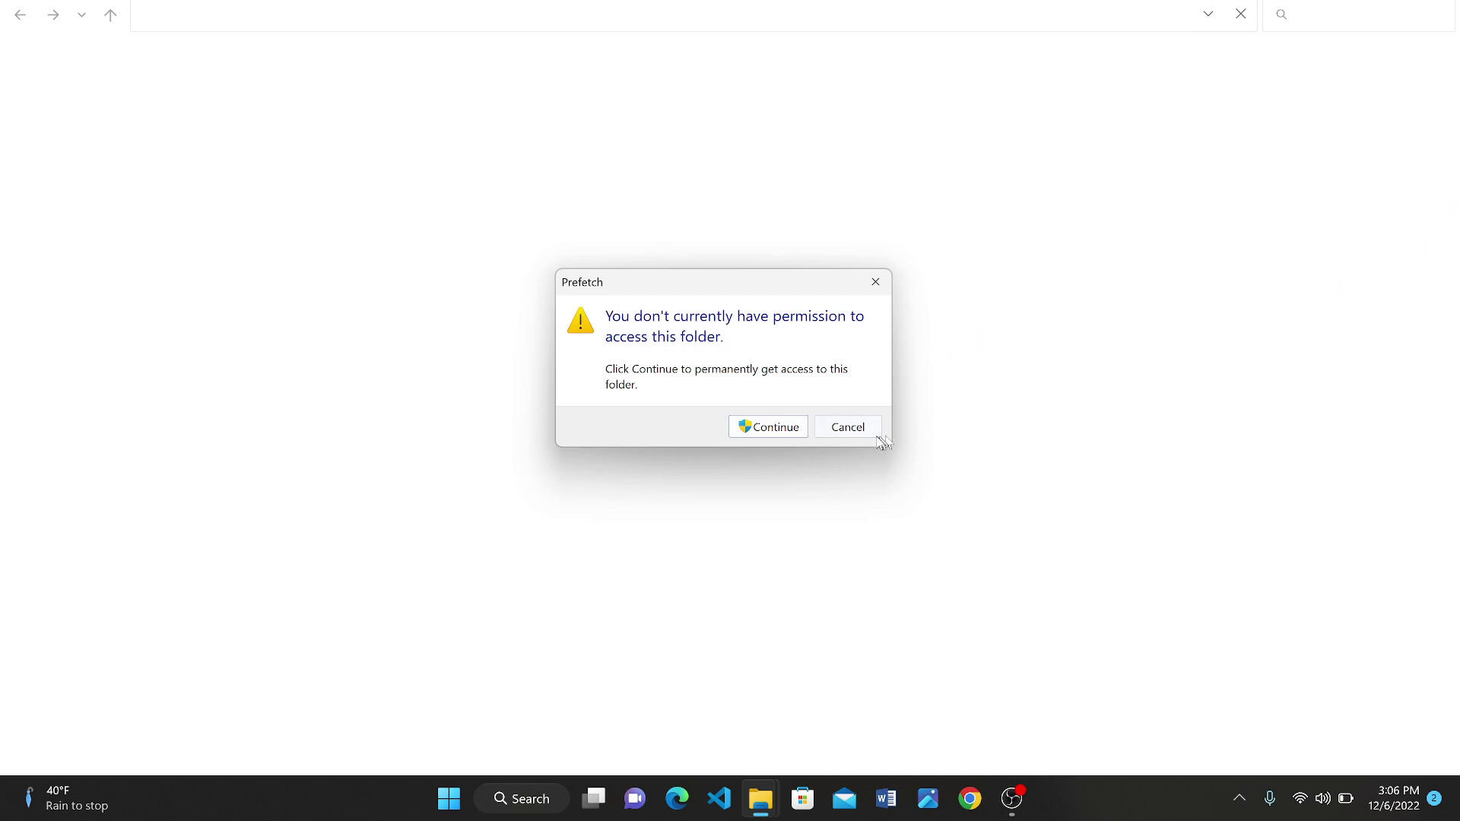
click(765, 431)
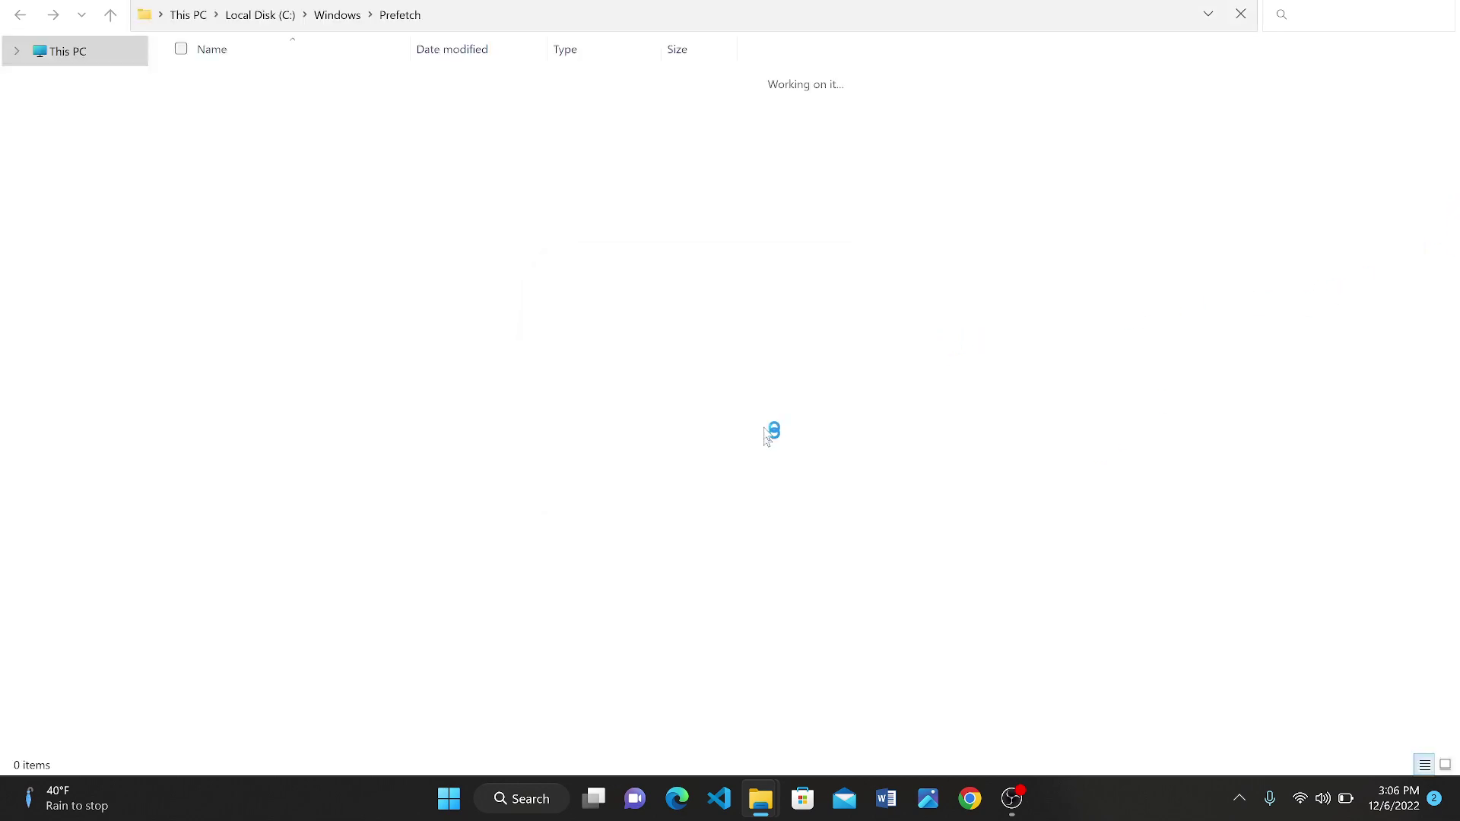
Permanently delete all 427 Prefetch files and dismiss the WhatsApp notification.
scroll(722, 525, down, 15)
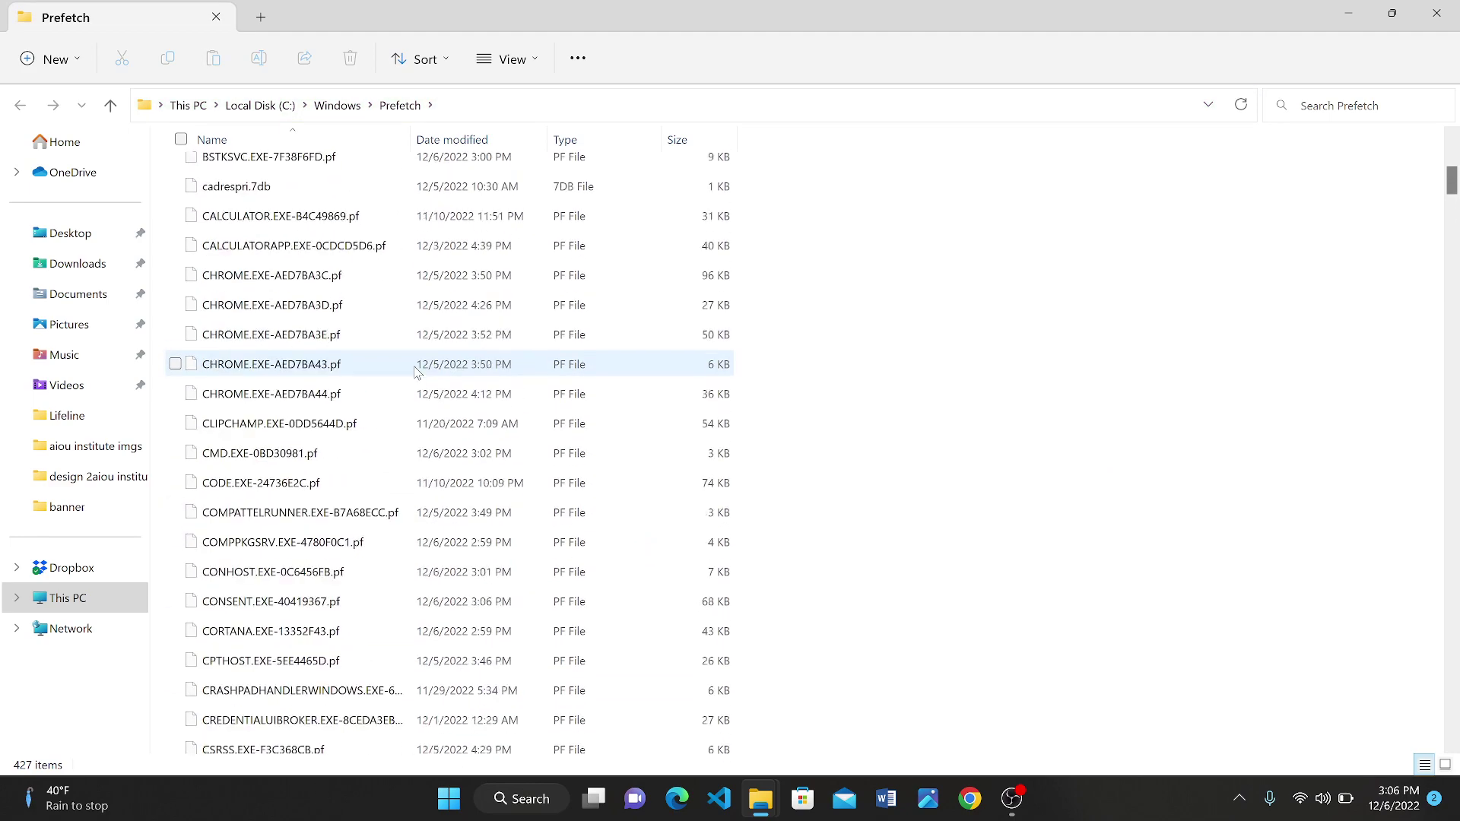
scroll(417, 372, up, 8)
scroll(416, 372, down, 20)
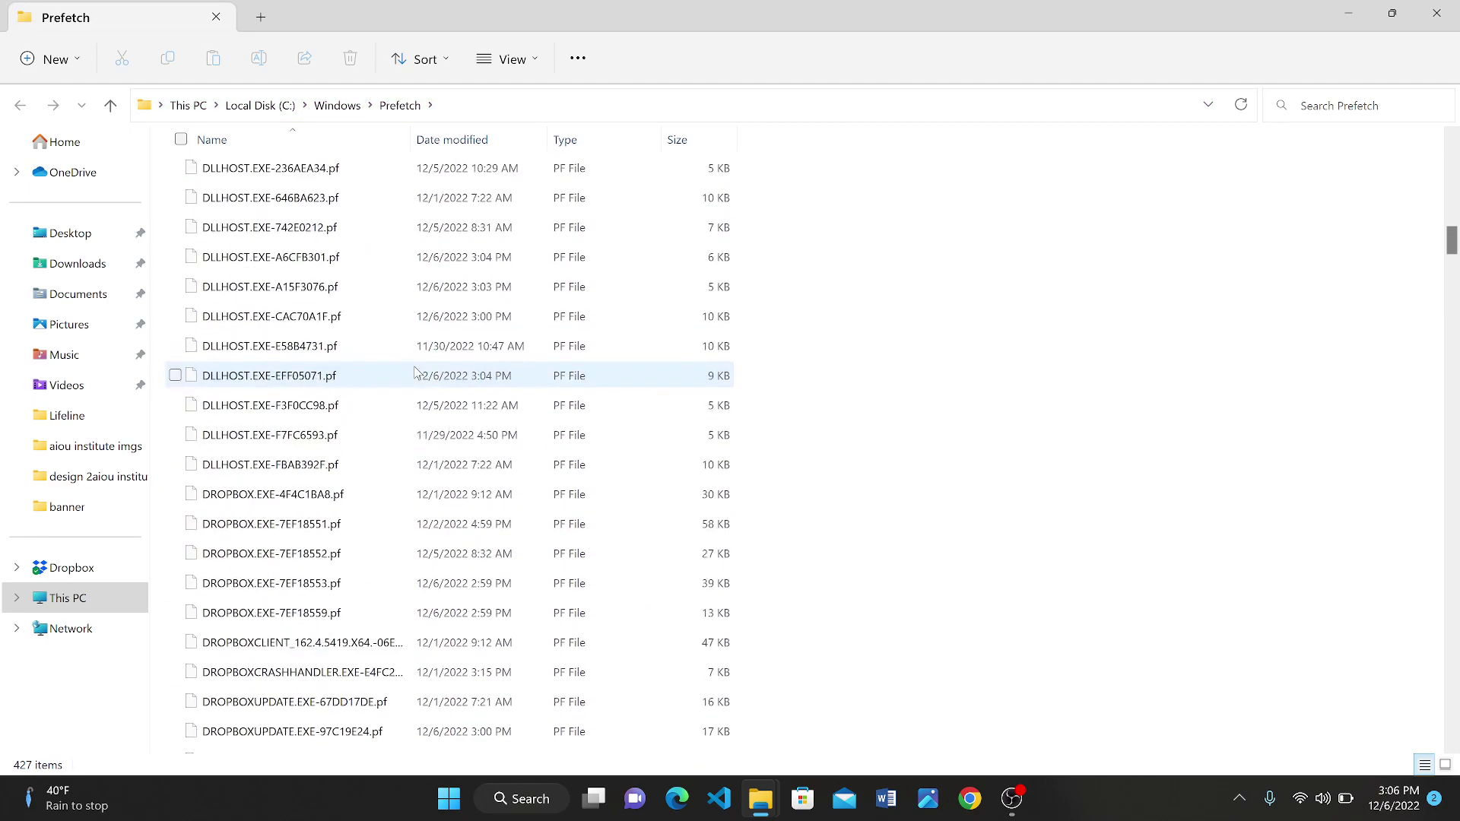
key(ctrl+a)
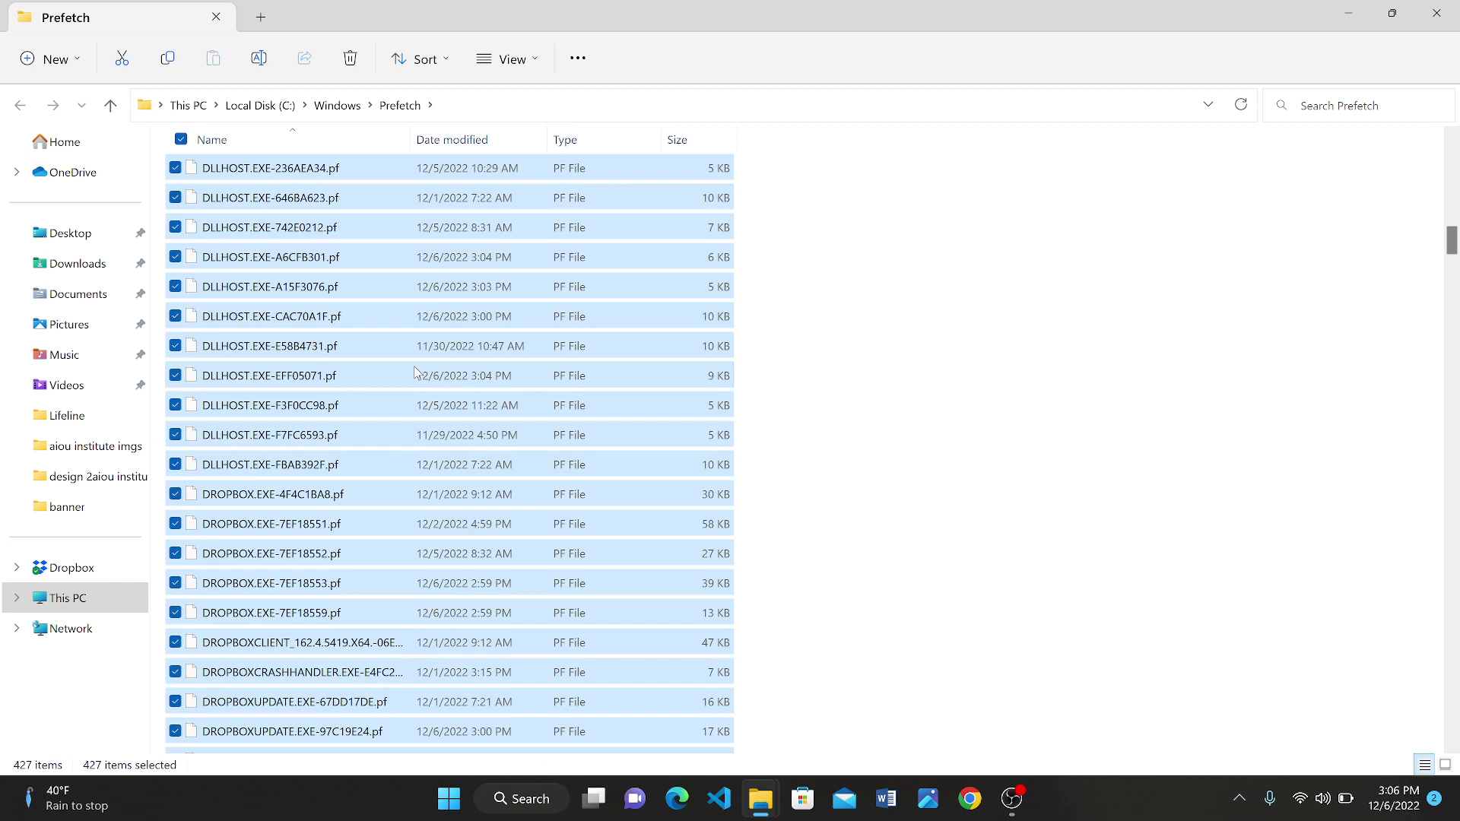
key(shift+Delete)
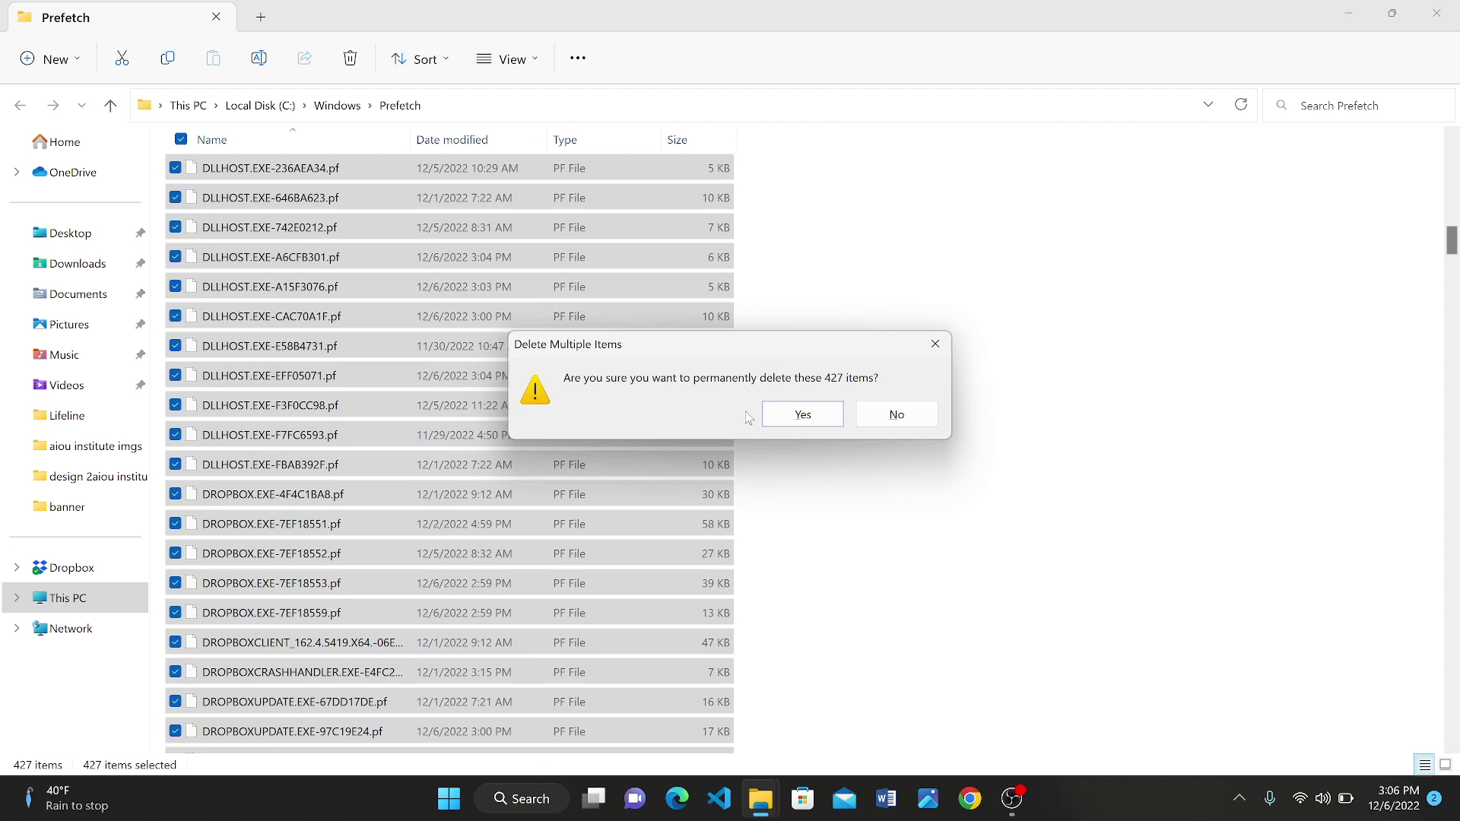
click(791, 420)
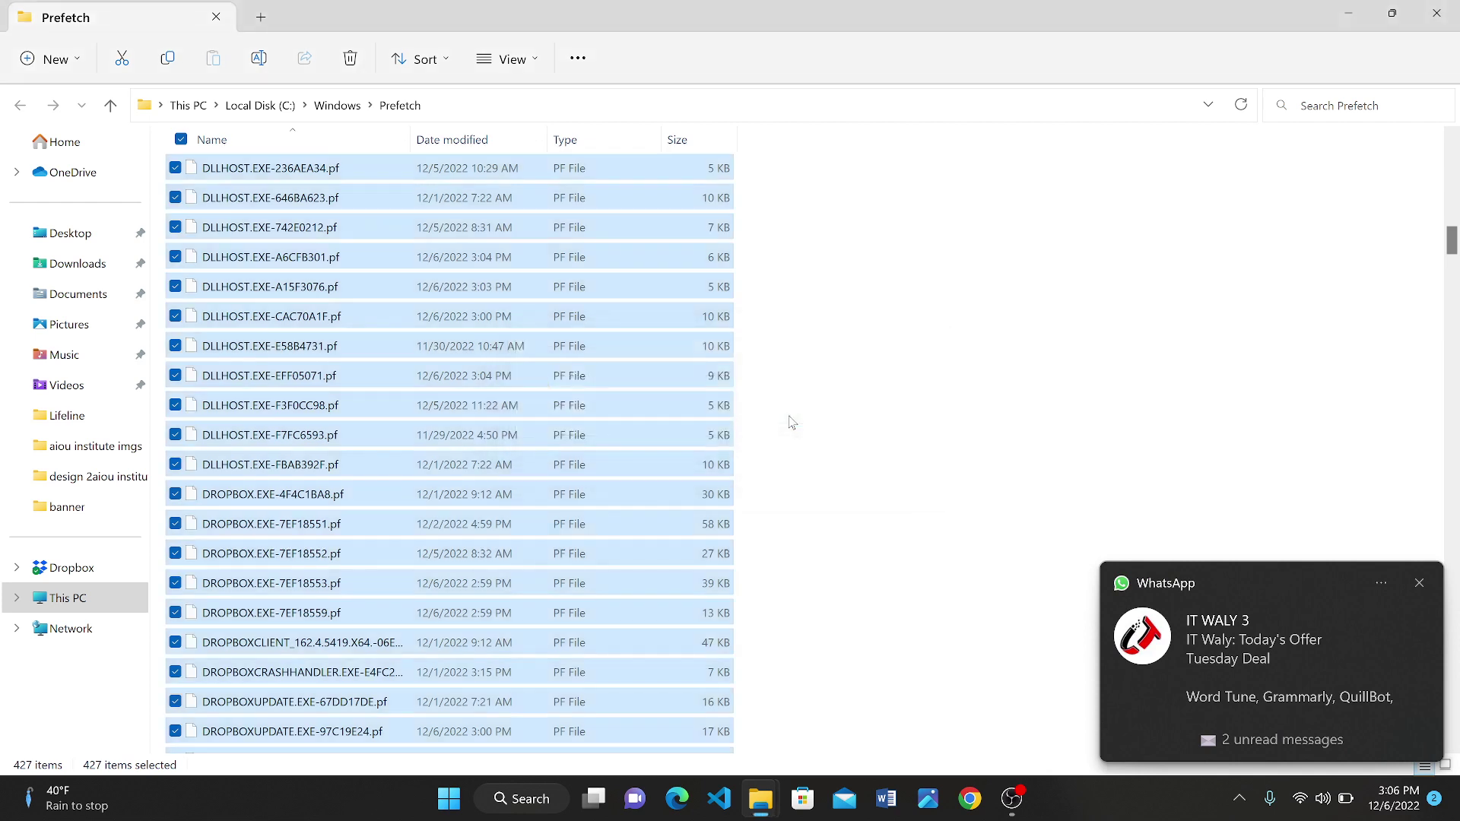
click(1419, 583)
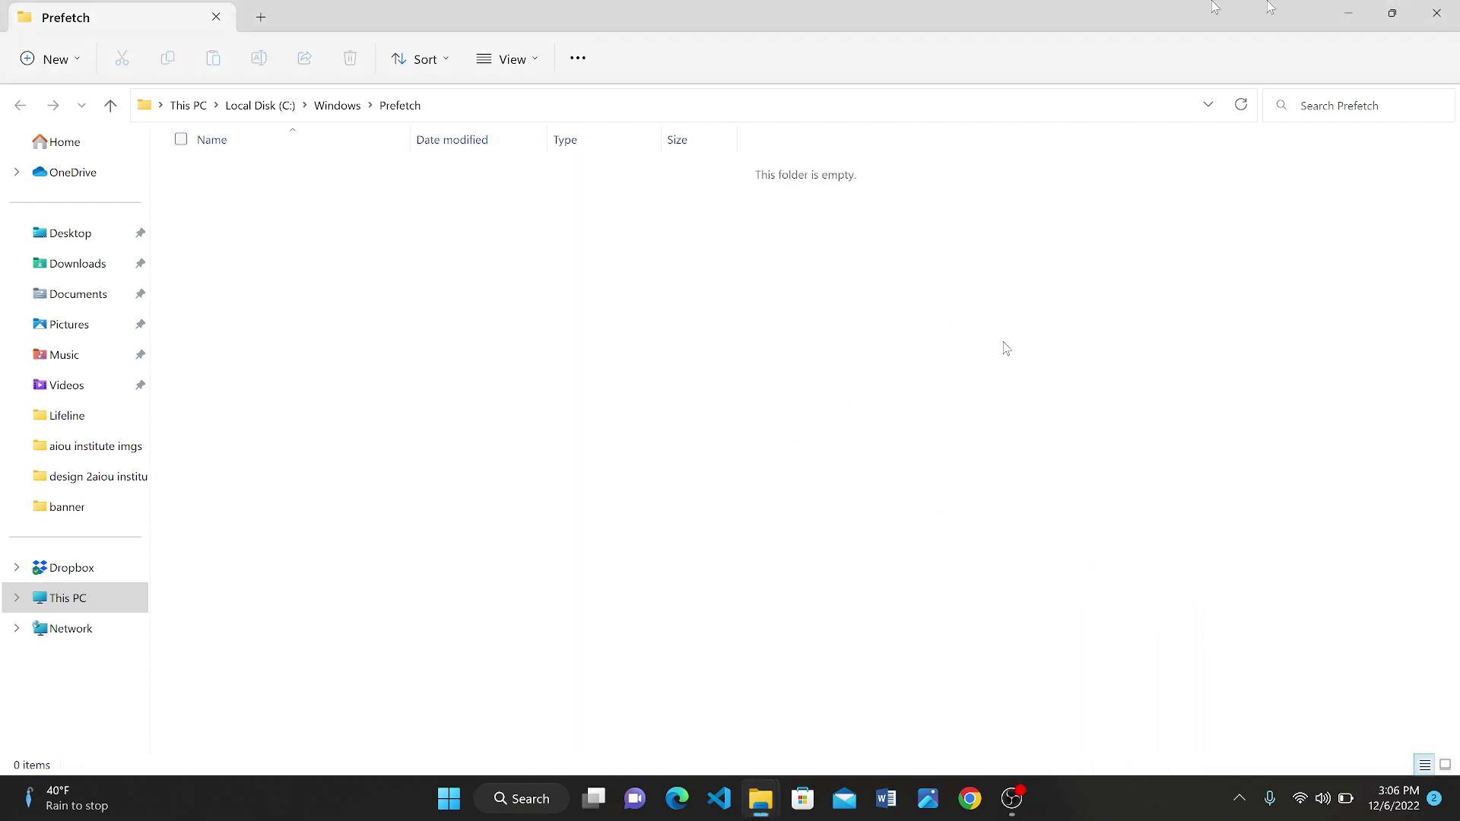
Minimize the Prefetch window and launch System Configuration with 'msconfig'.
click(1348, 13)
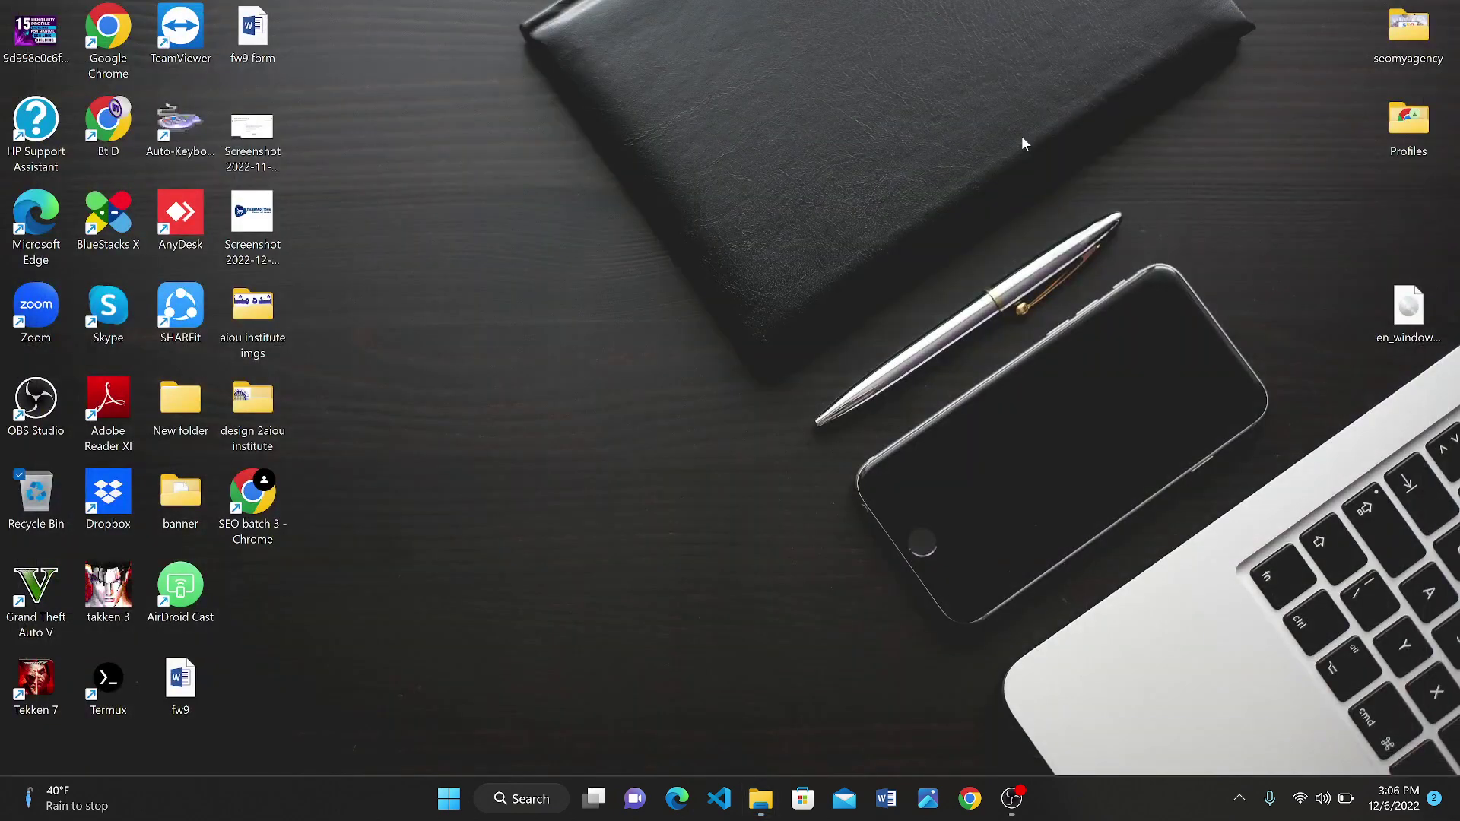
key(super)
key(super)
key(super+r)
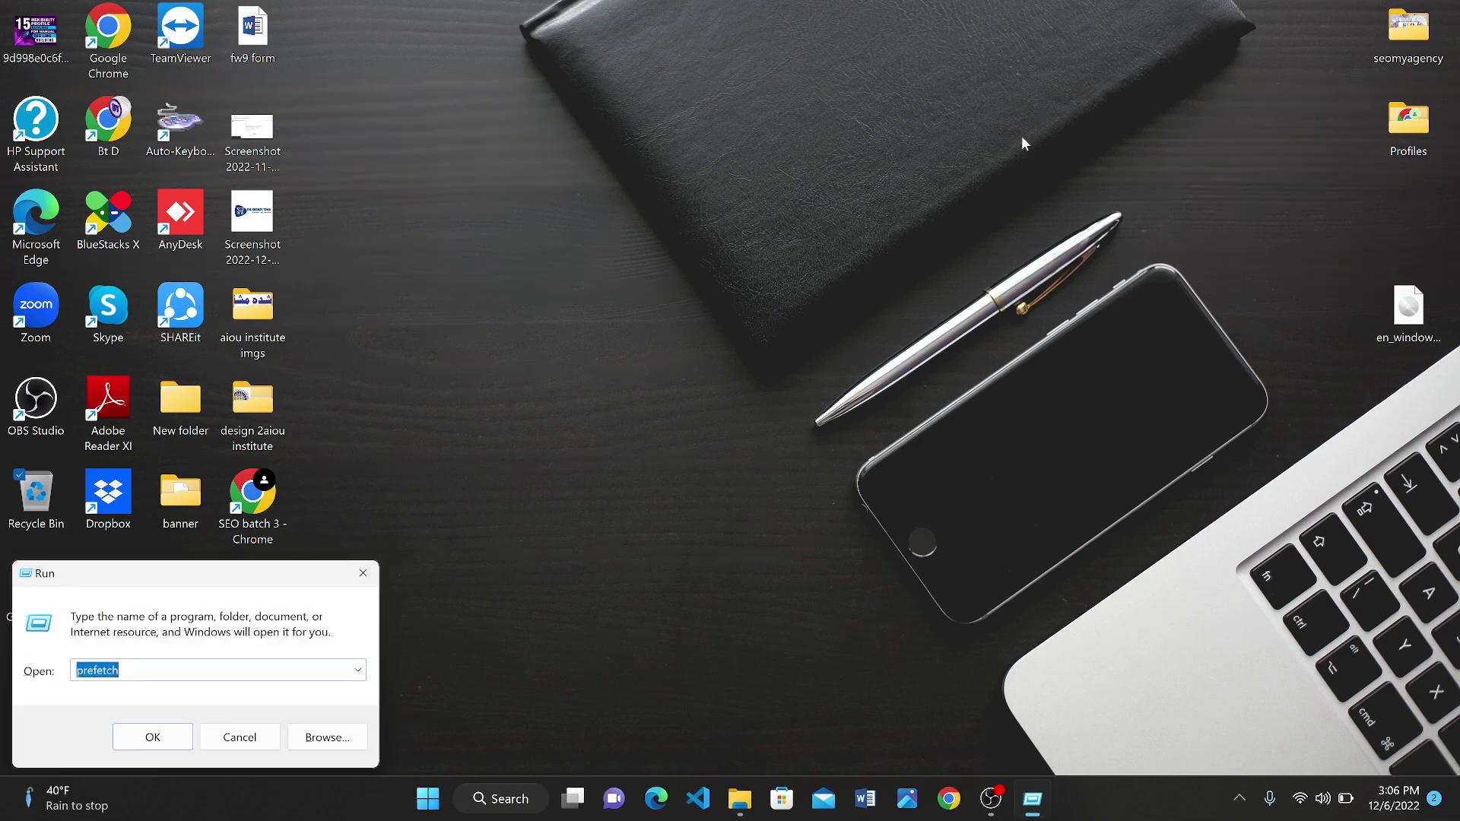
text(ms)
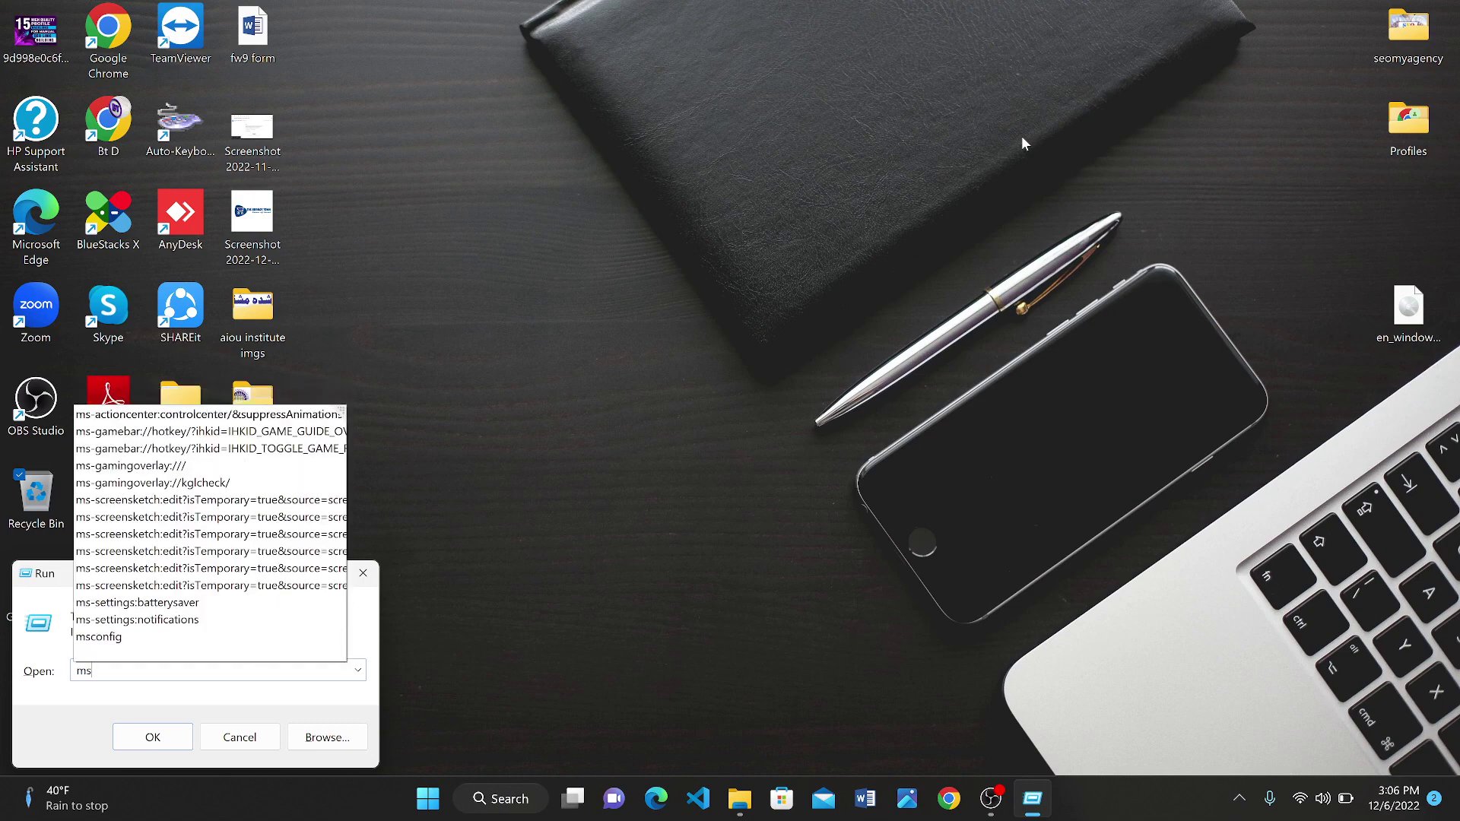
text(config)
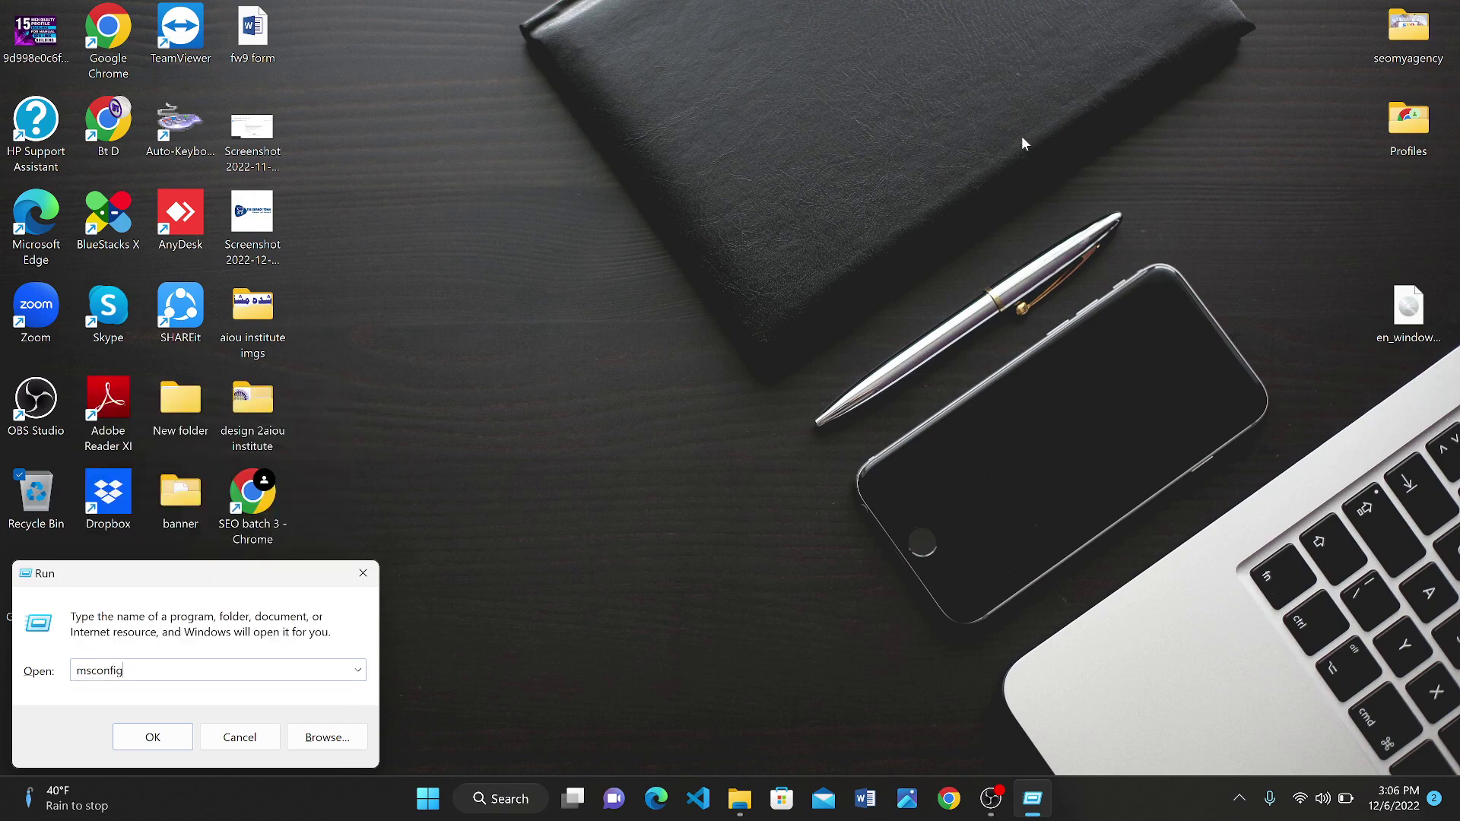
key(Return)
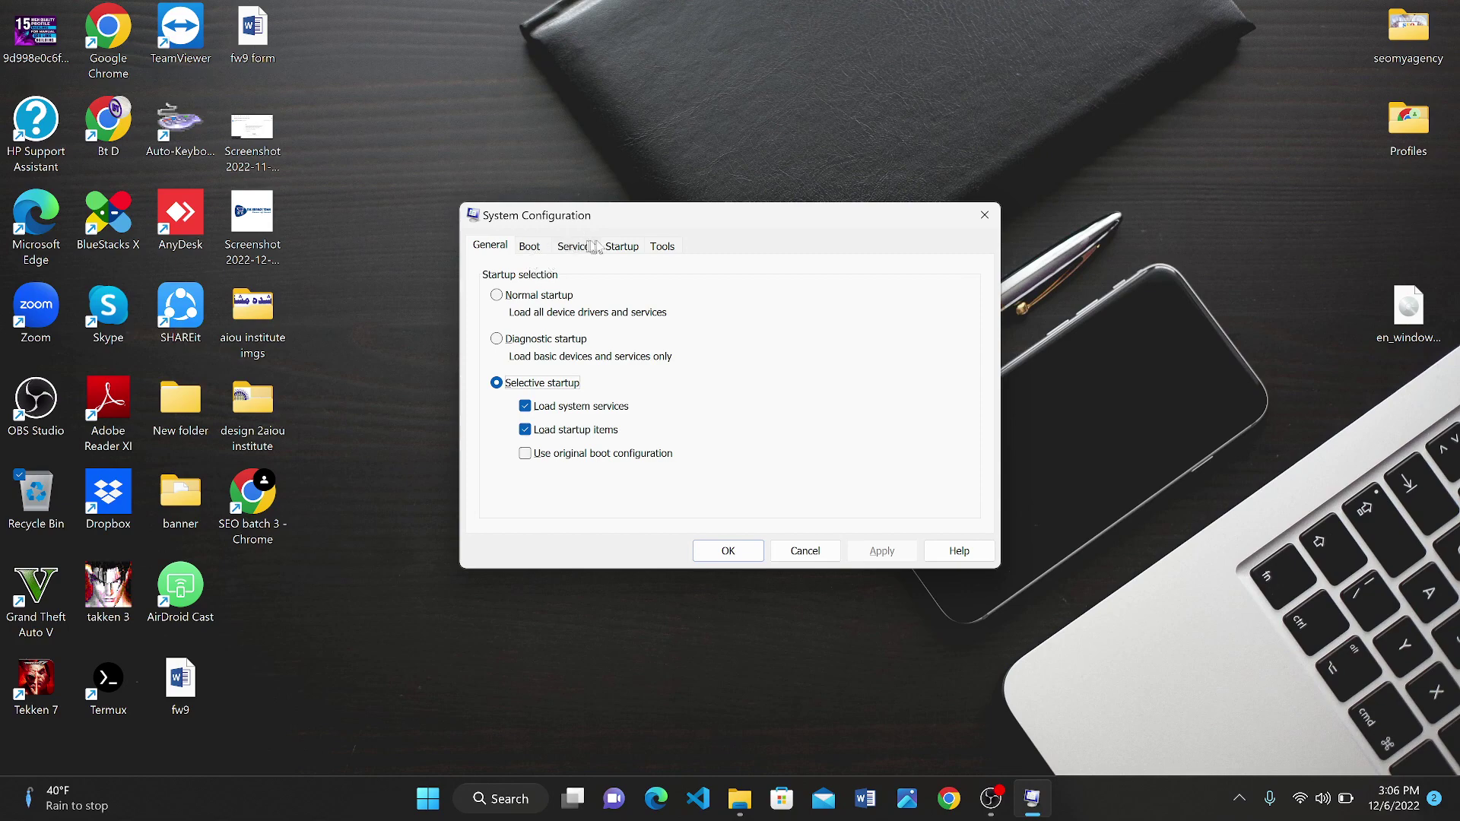
Browse the Services list, then view the General and Startup tabs.
click(578, 250)
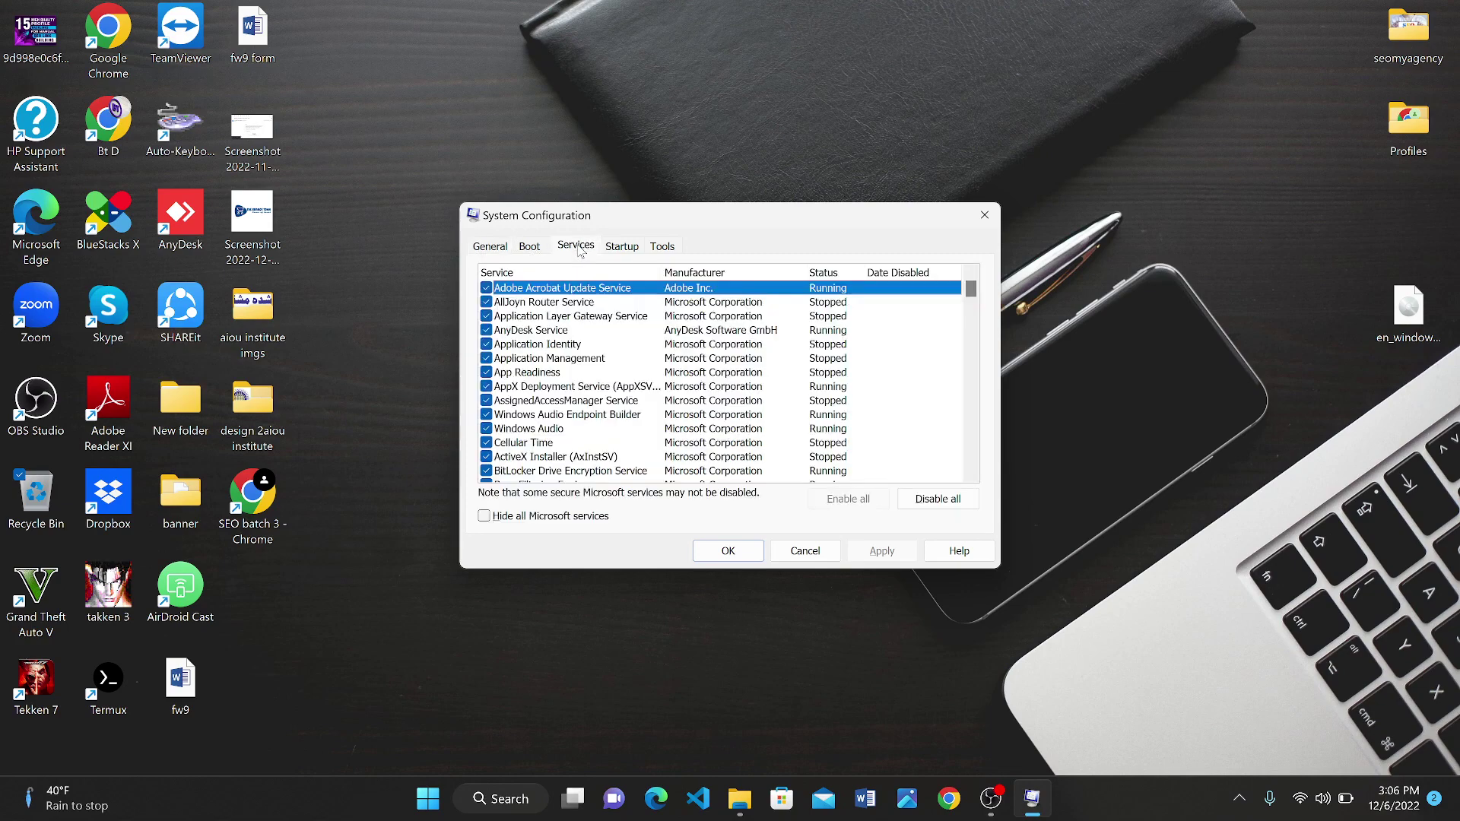
scroll(668, 380, down, 15)
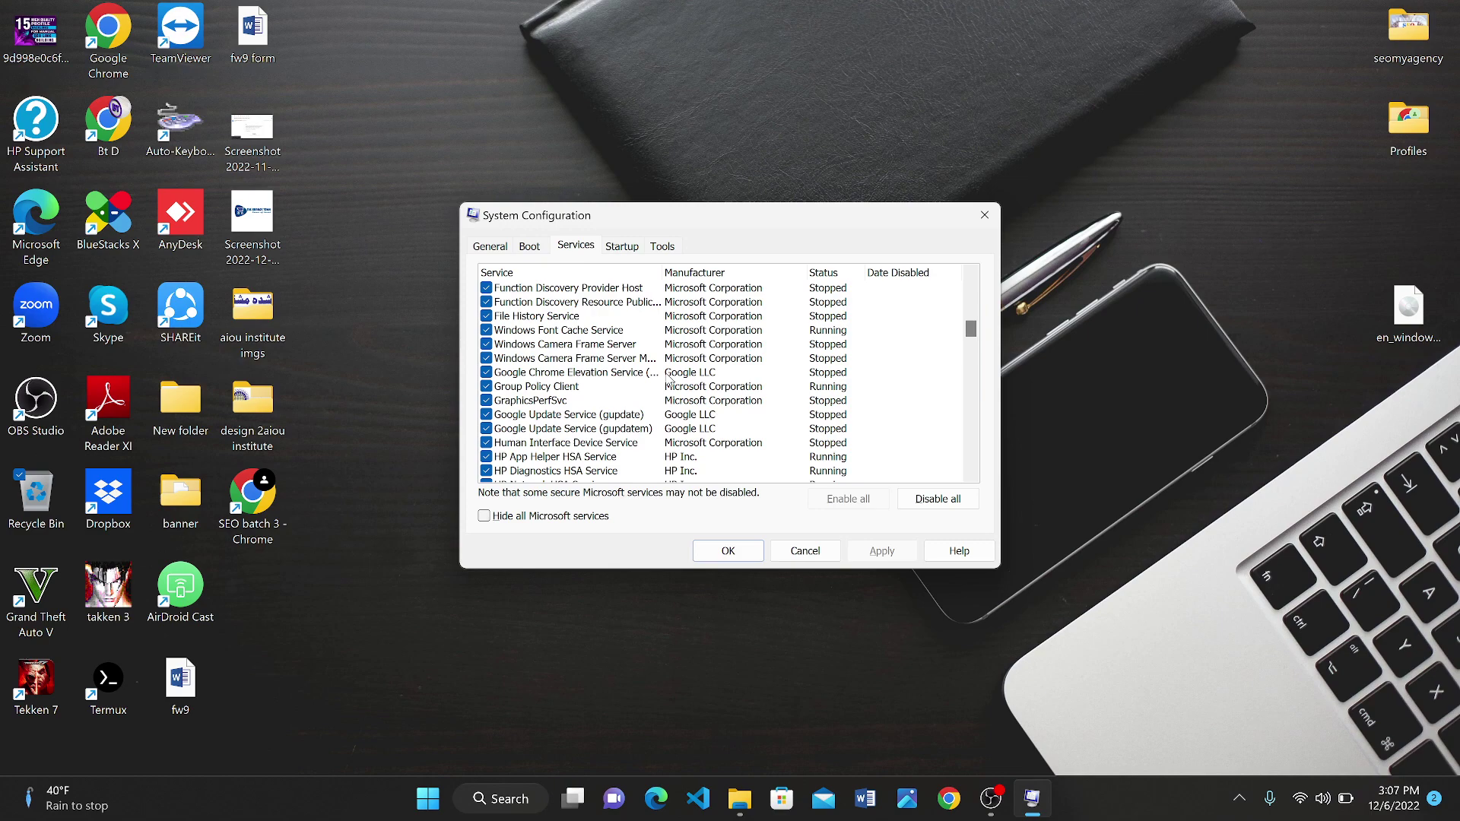
scroll(669, 380, down, 10)
scroll(669, 380, up, 20)
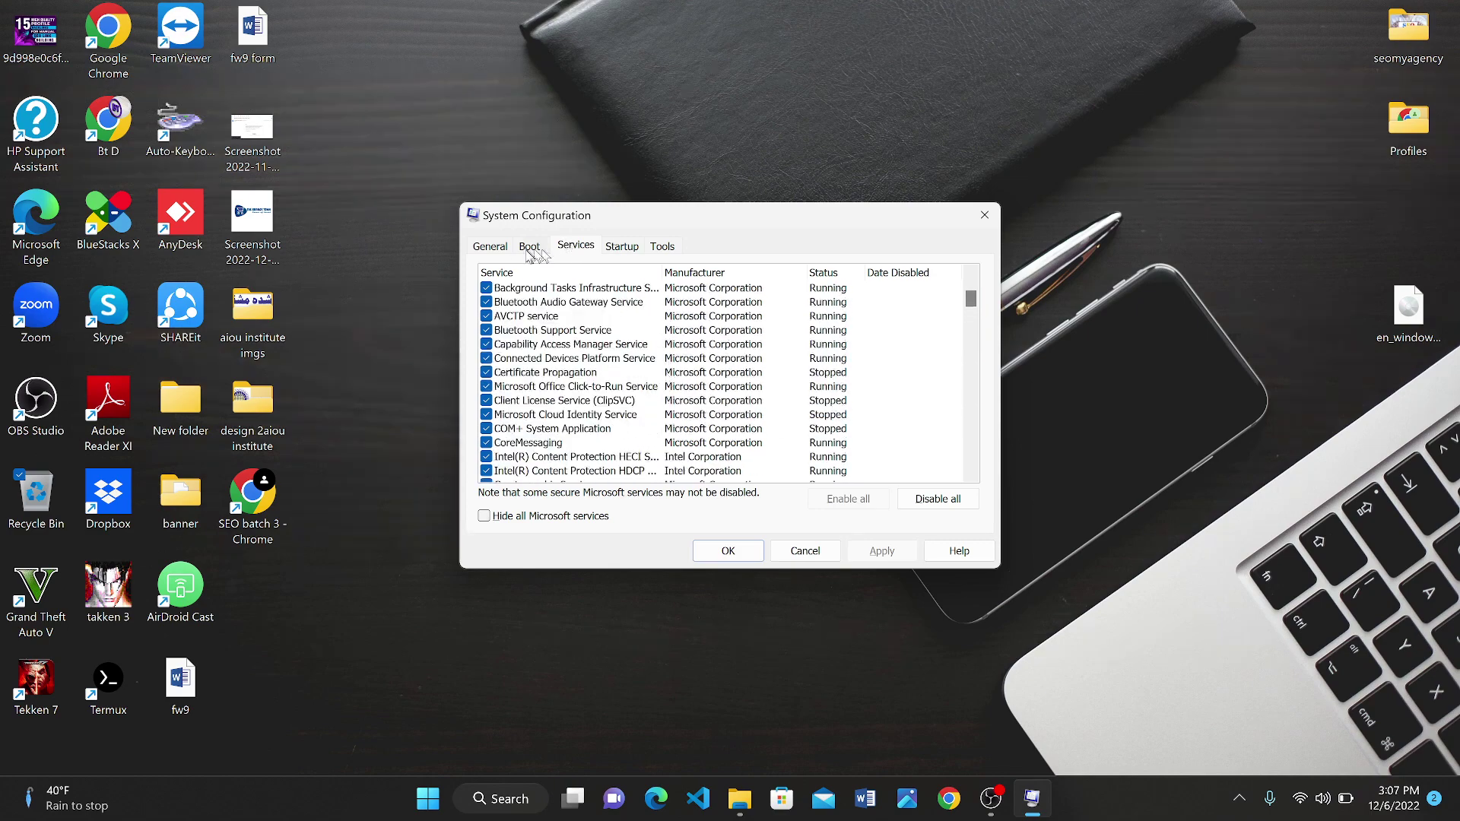
click(498, 251)
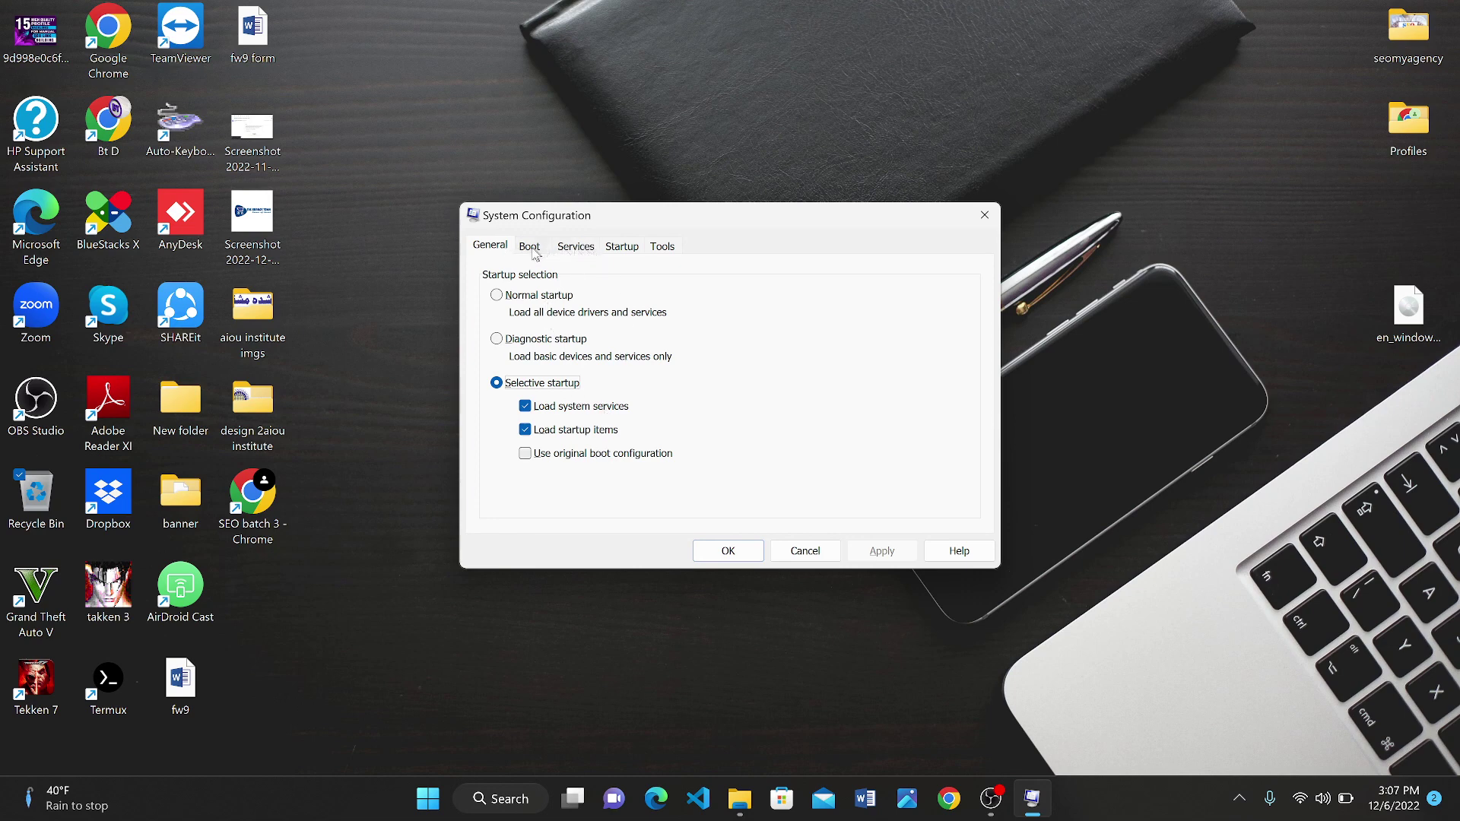
click(612, 246)
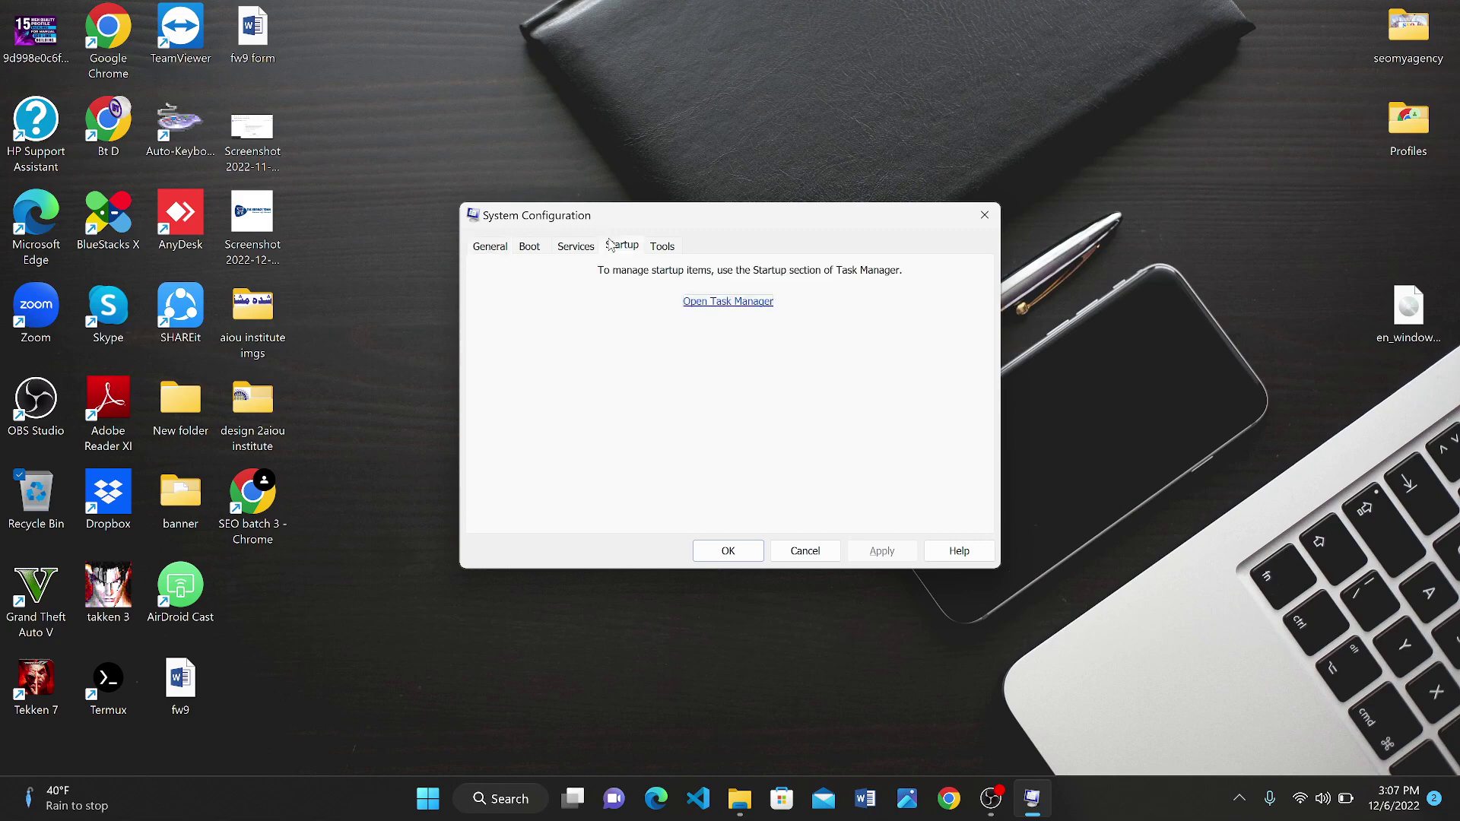
click(723, 302)
scroll(467, 454, down, 1)
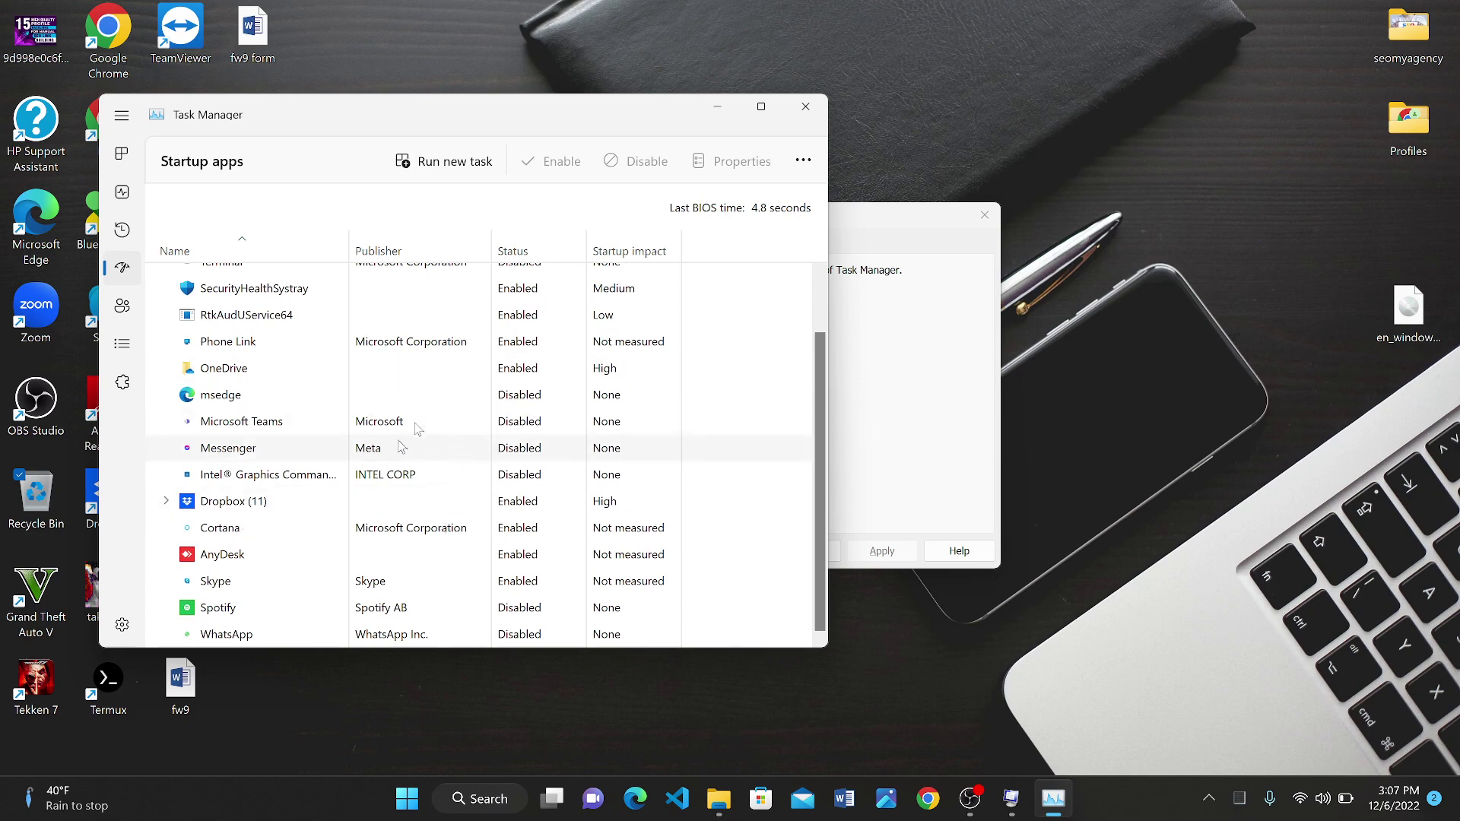
scroll(404, 444, up, 1)
scroll(400, 446, down, 1)
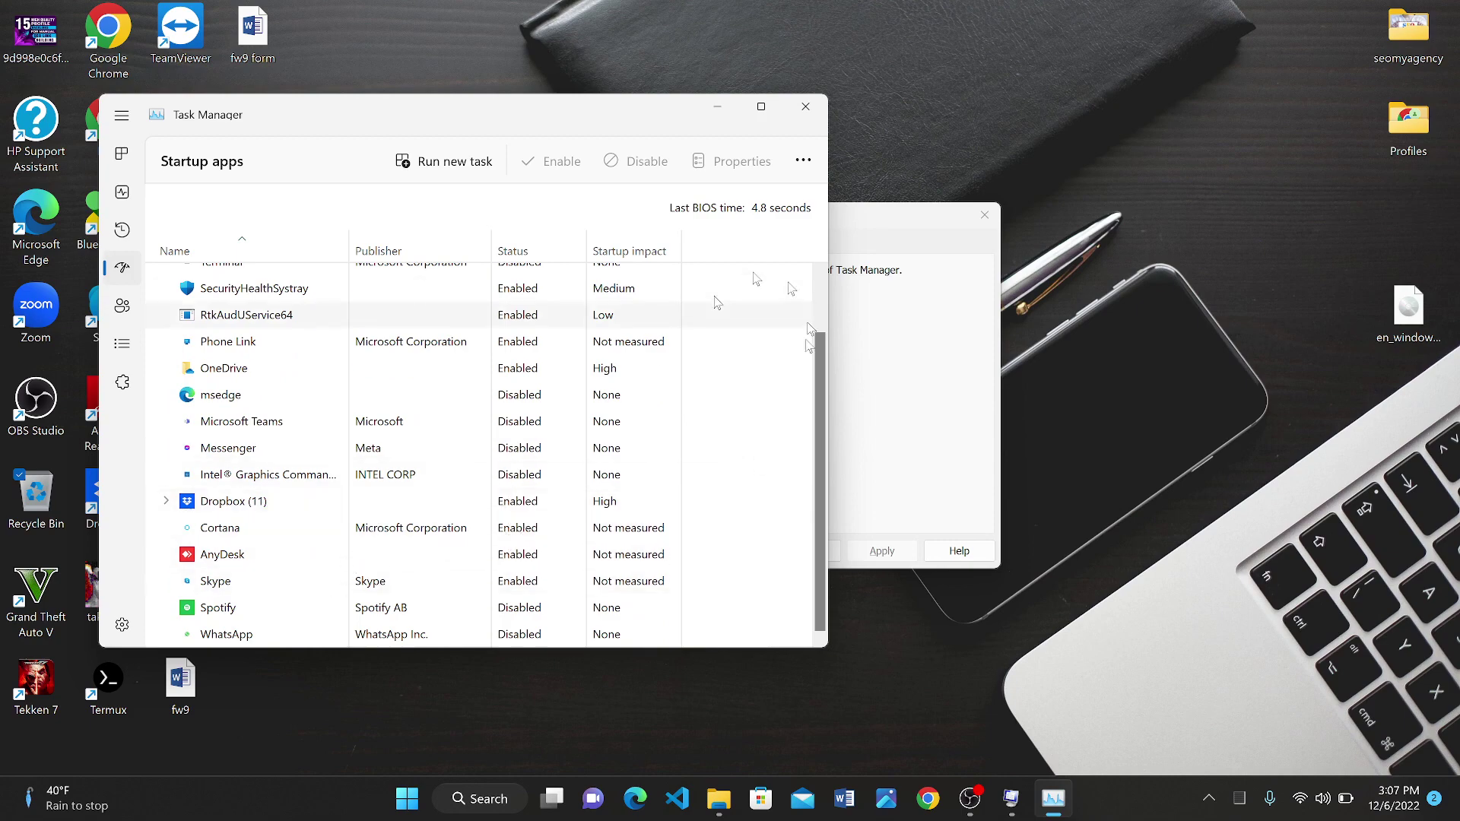
scroll(605, 359, up, 2)
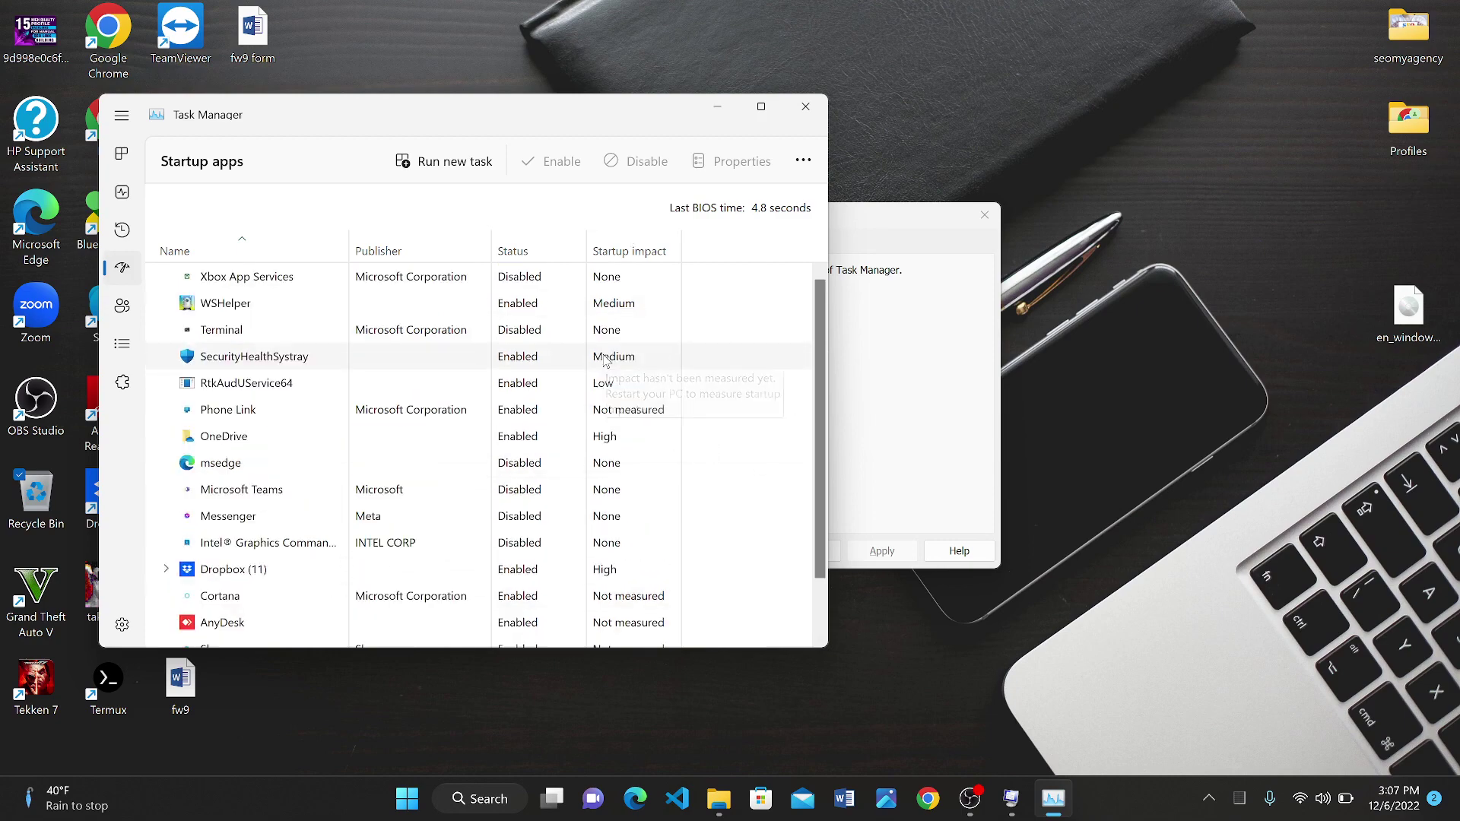
Close Task Manager, review the Tools, Boot, Services and General tabs, then cancel System Configuration.
click(804, 115)
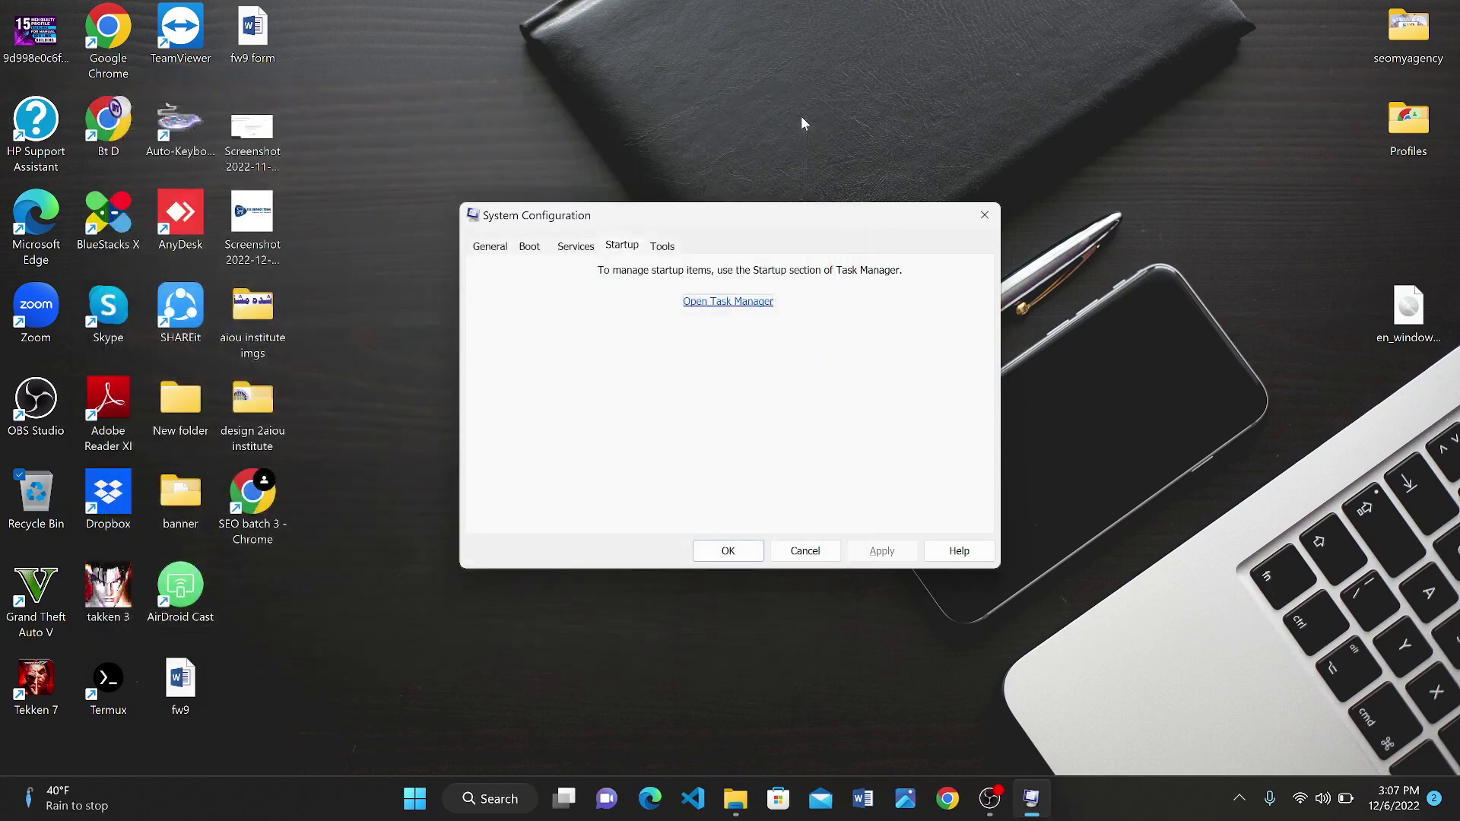
click(670, 250)
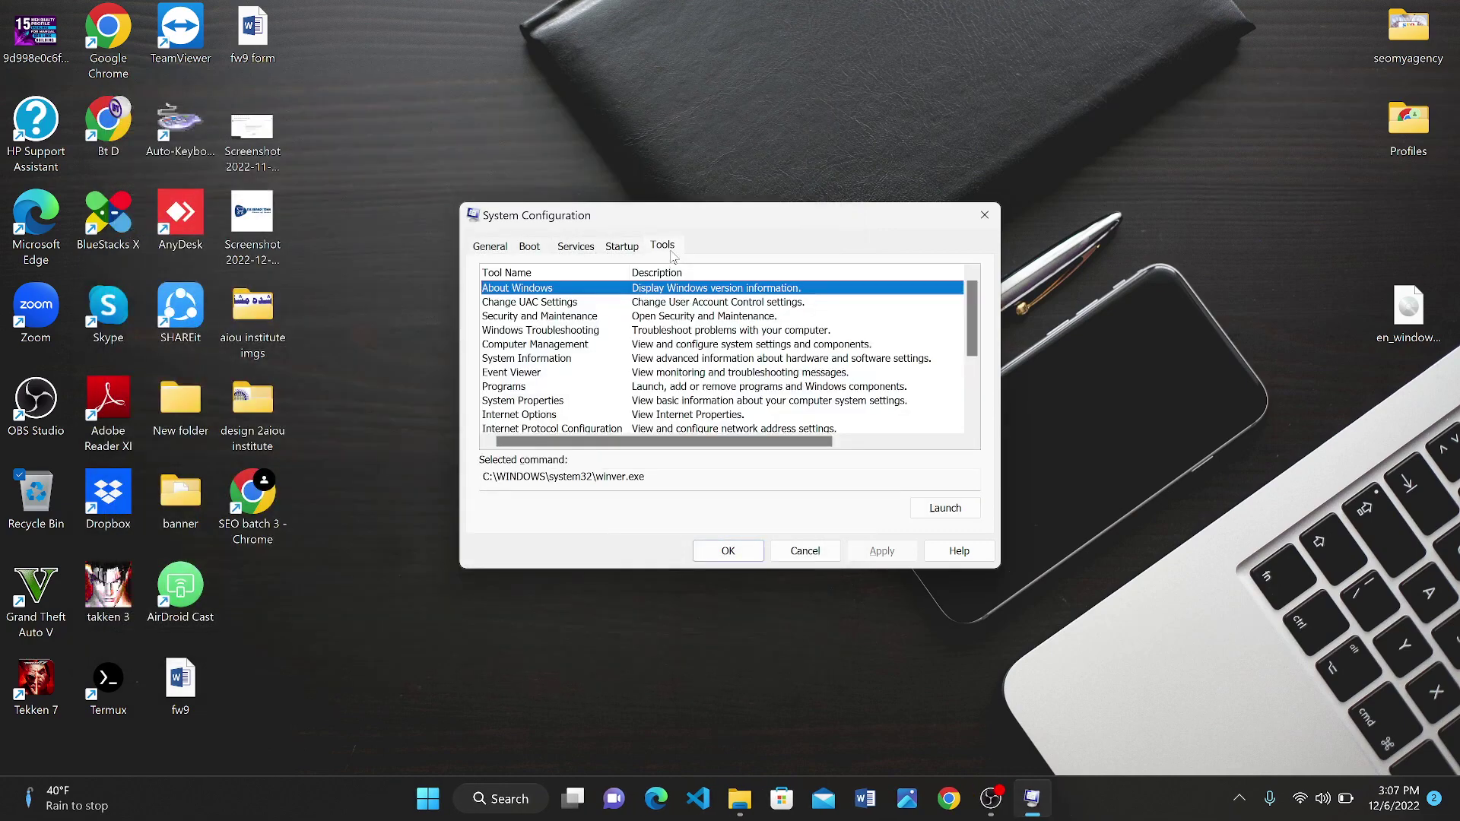
click(530, 248)
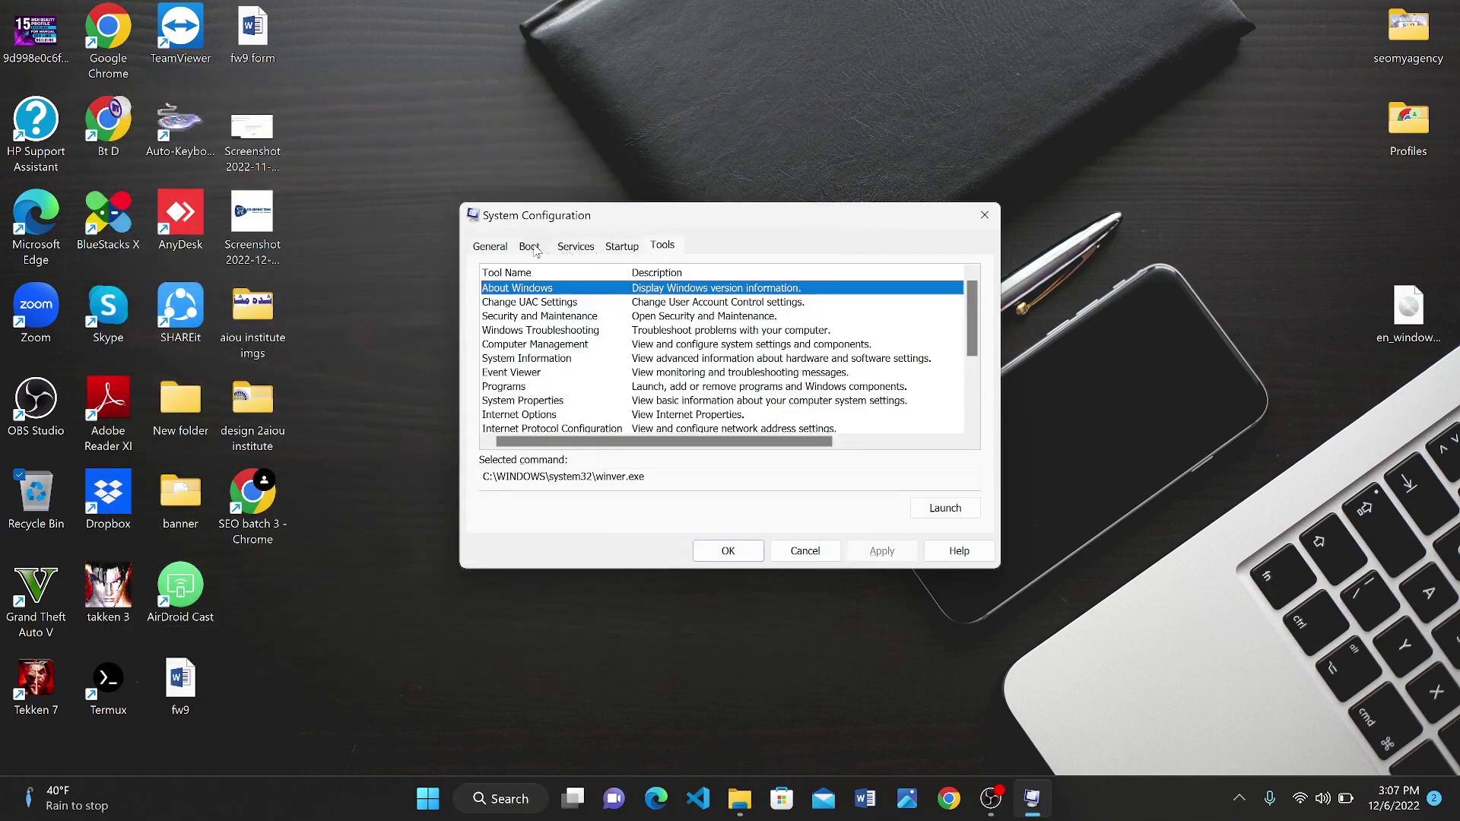
click(575, 254)
click(487, 256)
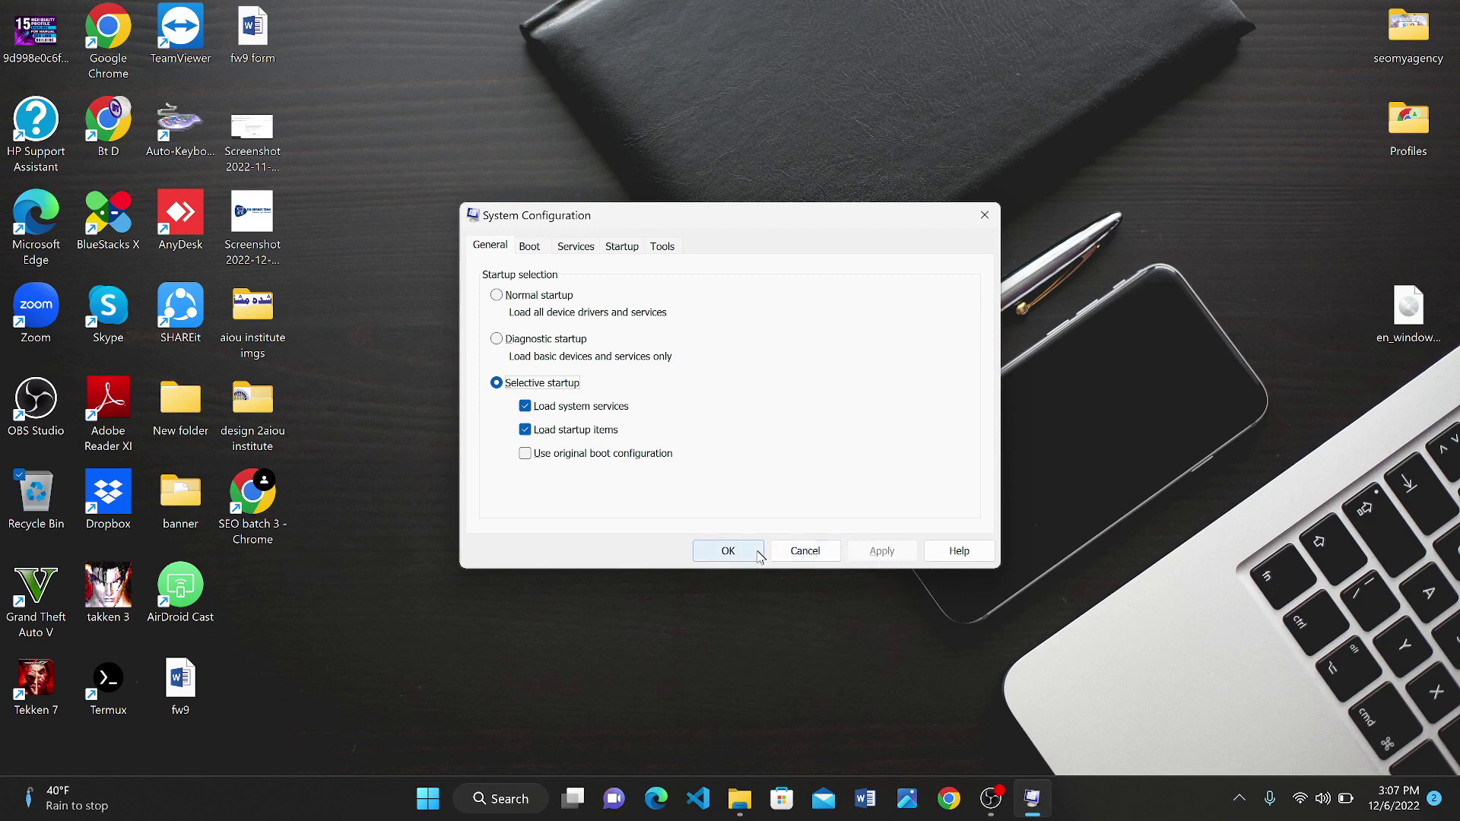
click(823, 560)
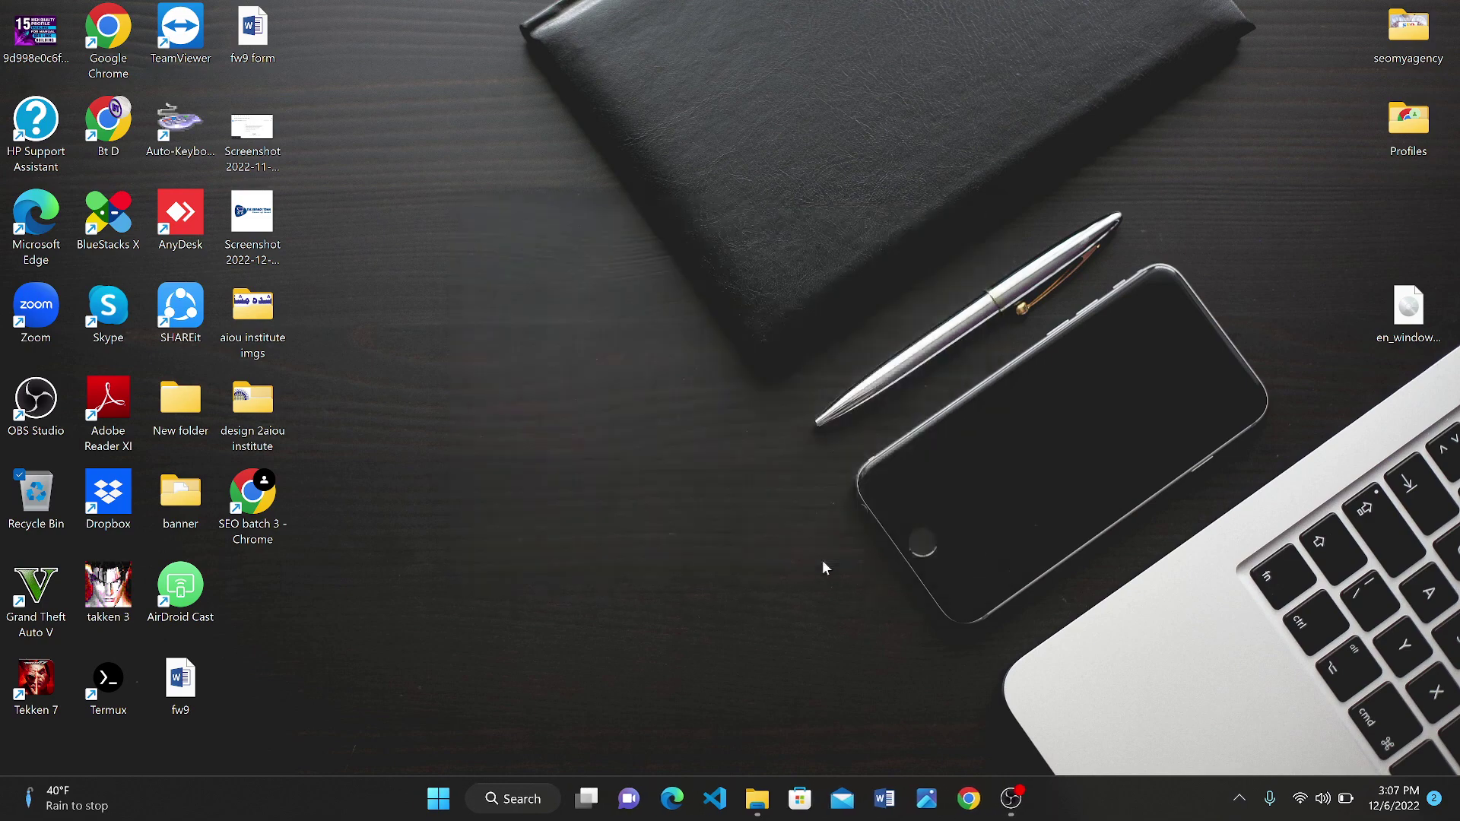
Refresh the desktop and restore the OBS Studio window from the taskbar.
right_click(643, 279)
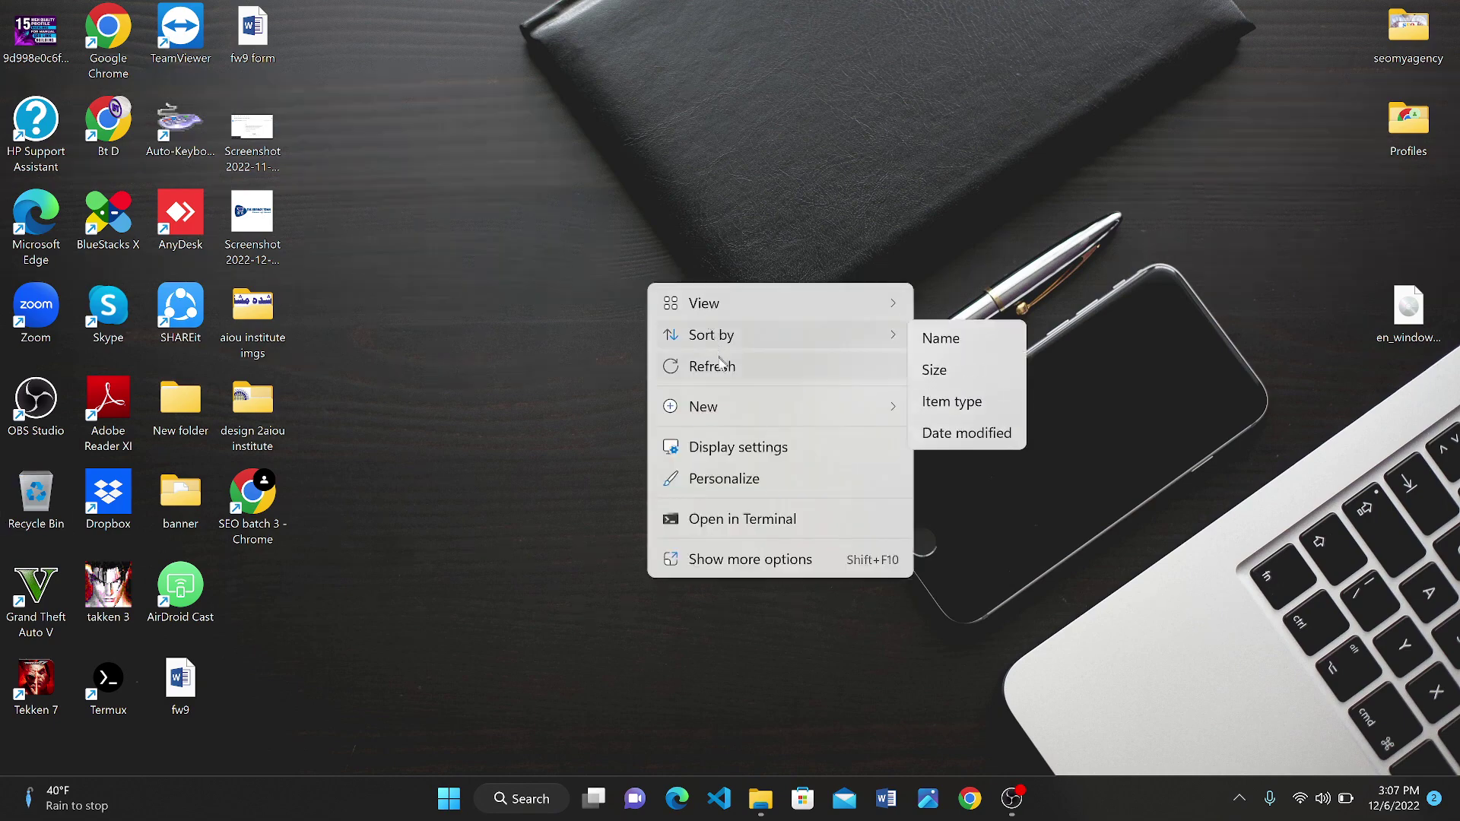
click(718, 361)
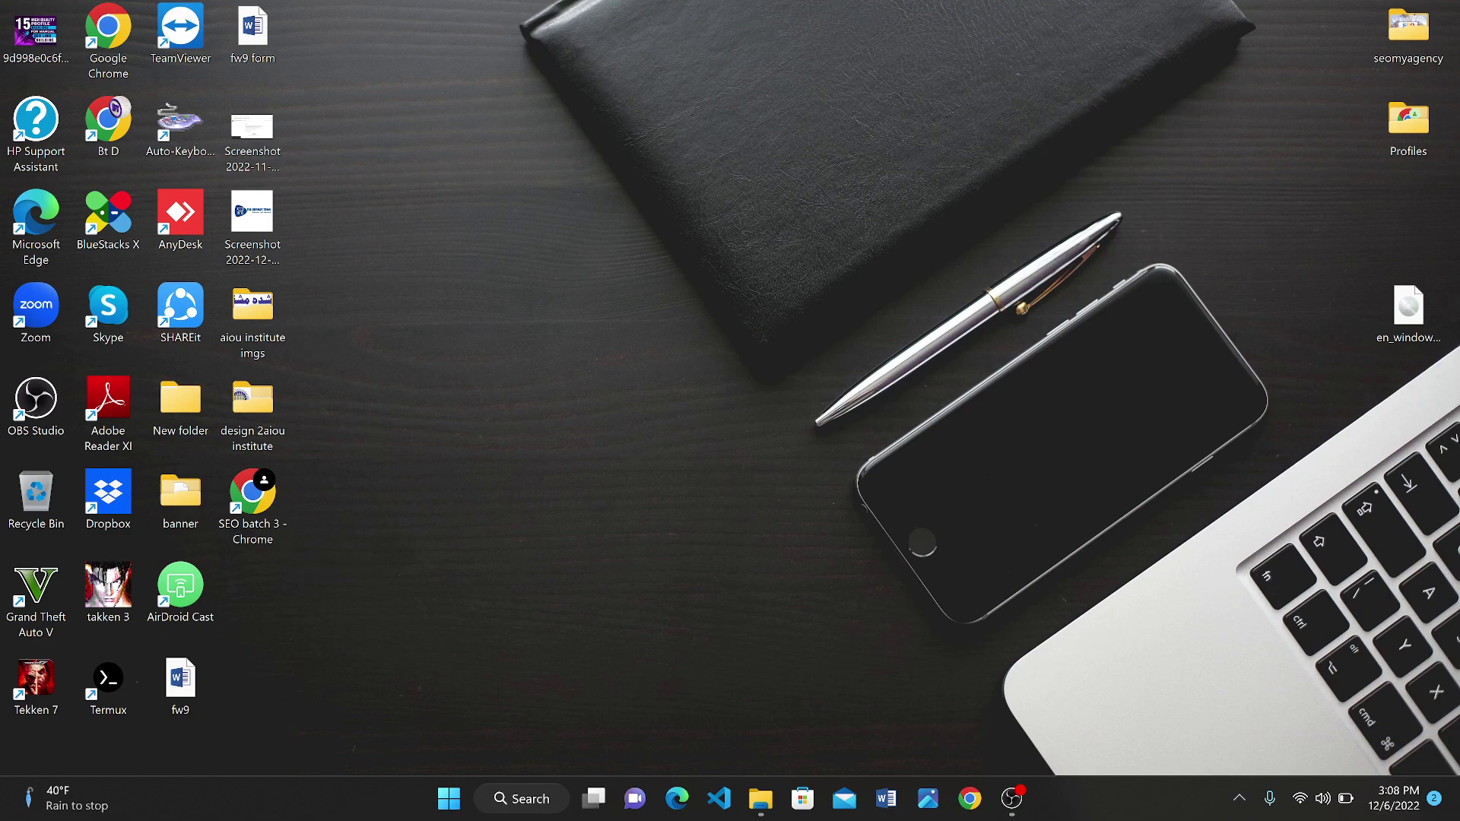
click(1027, 811)
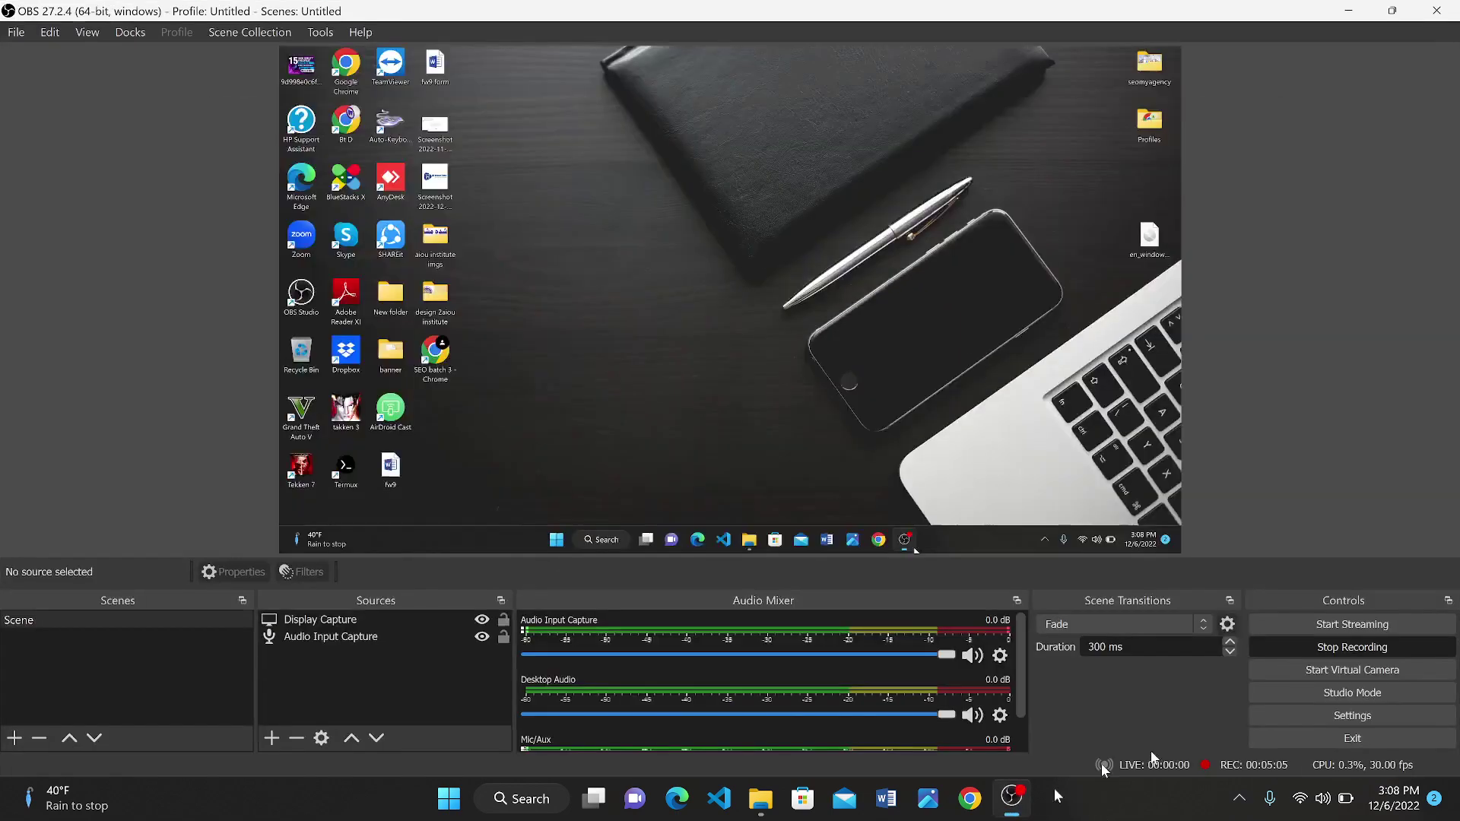